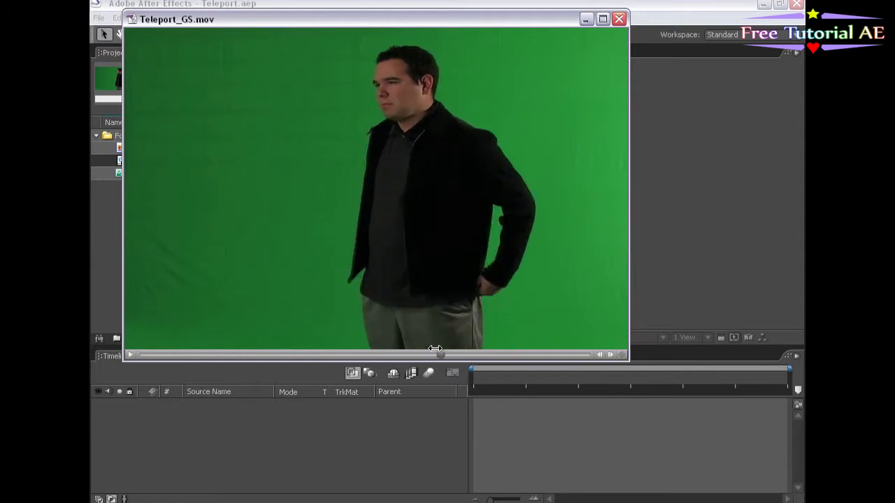
# Preview the Teleport_GS.mov footage, close its viewer, and create a new composition from that clip.
pyautogui.click(129, 354)
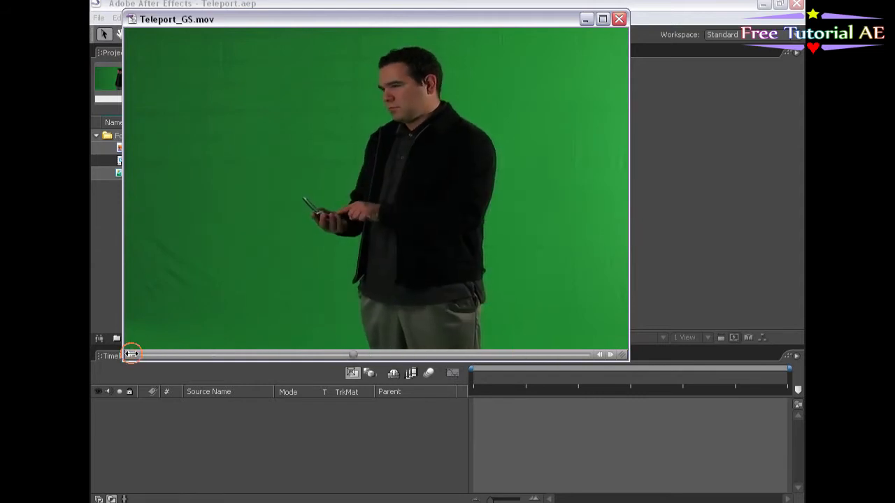
pyautogui.click(619, 19)
pyautogui.click(260, 217)
pyautogui.click(139, 150)
pyautogui.moveTo(140, 151); pyautogui.dragTo(479, 266)
pyautogui.moveTo(559, 204); pyautogui.dragTo(579, 193)
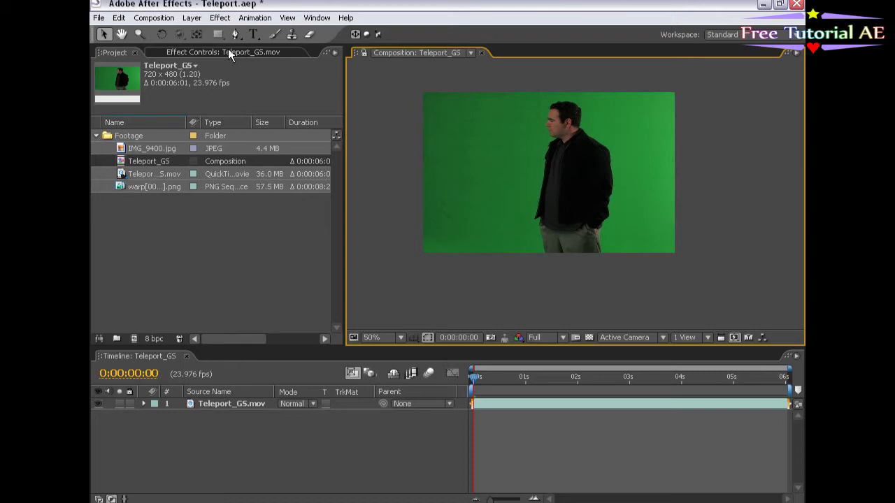
# Apply the Keylight effect to the Teleport_GS.mov layer and sample the green backdrop beside the man as Screen Colour.
pyautogui.click(521, 144)
pyautogui.click(220, 19)
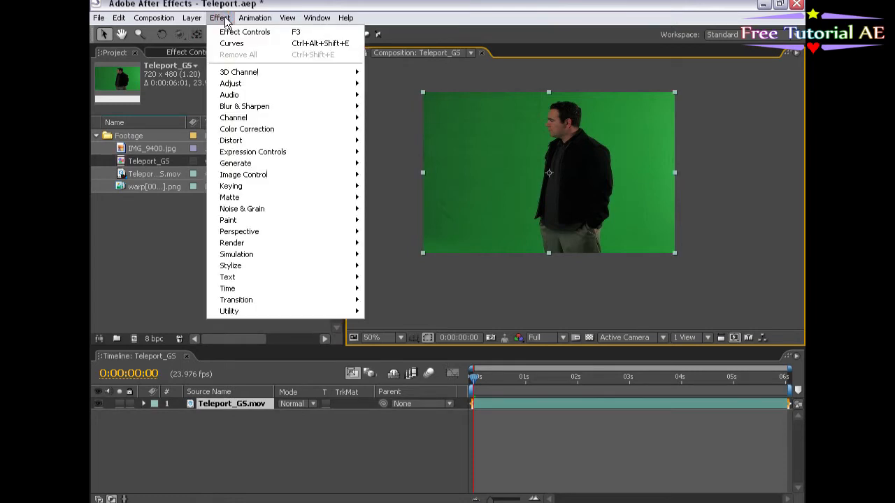
pyautogui.moveTo(234, 186)
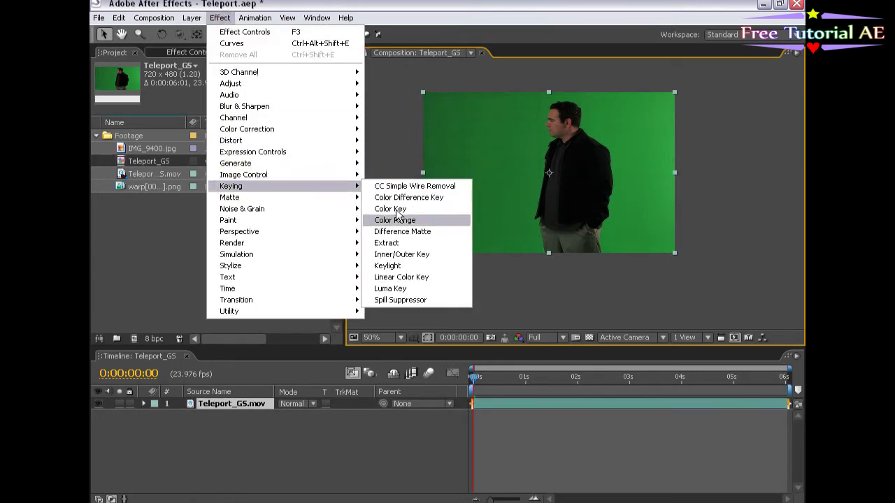
pyautogui.click(389, 265)
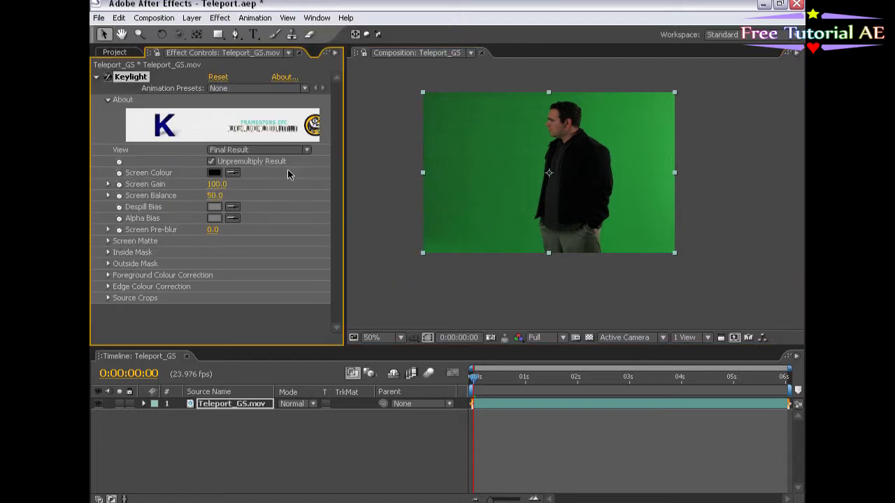
pyautogui.click(232, 173)
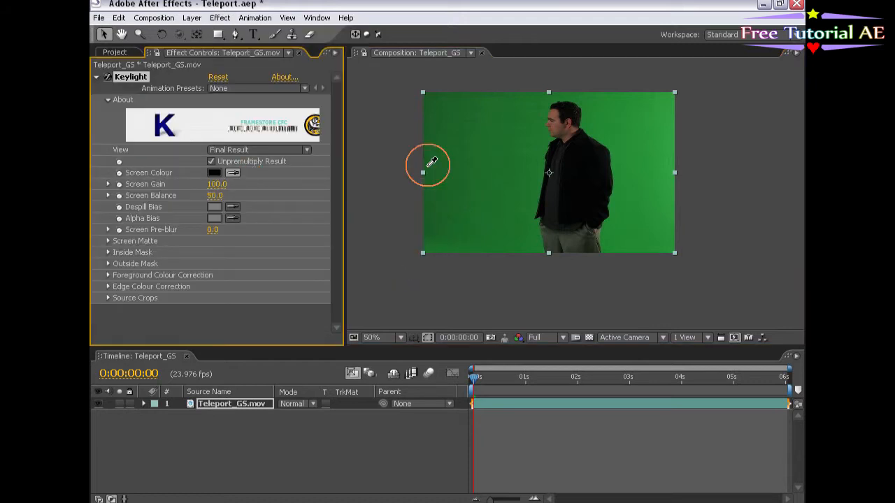
pyautogui.click(531, 168)
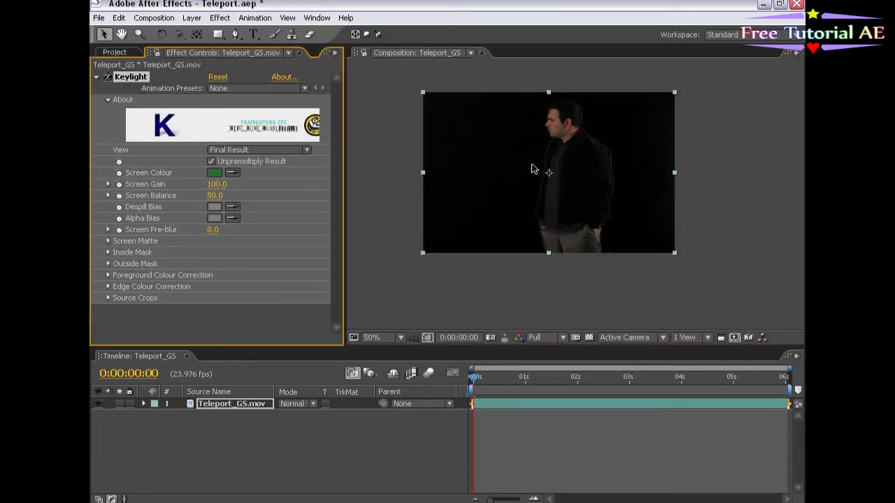
# Show Keylight's Screen Matte view and set Clip Black to 45 to clean up the noise in the backdrop.
pyautogui.click(108, 240)
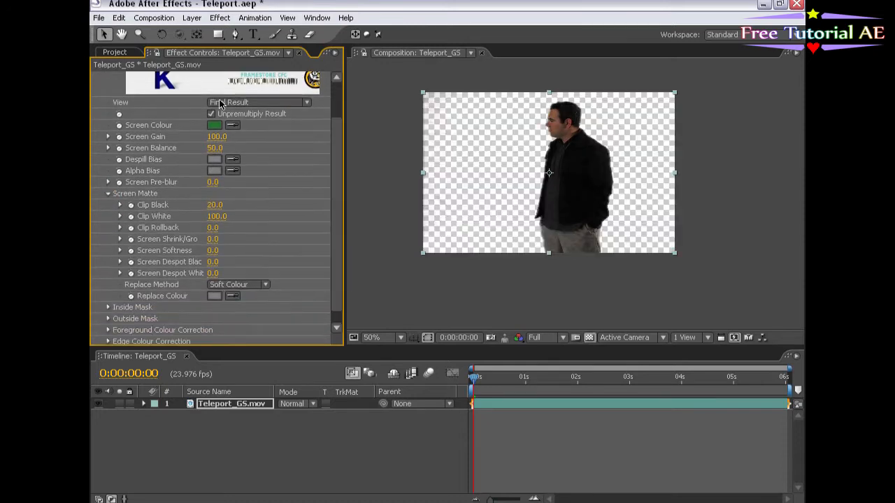
pyautogui.click(219, 103)
pyautogui.click(231, 62)
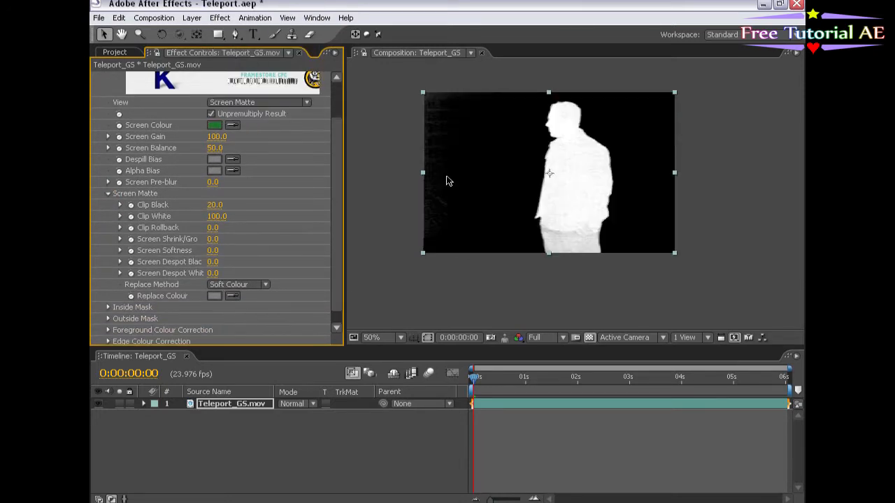
pyautogui.scroll(2, 433, 144)
pyautogui.moveTo(384, 131); pyautogui.dragTo(615, 262)
pyautogui.moveTo(376, 98); pyautogui.dragTo(617, 246)
pyautogui.moveTo(518, 172); pyautogui.dragTo(448, 186)
pyautogui.moveTo(214, 205); pyautogui.dragTo(231, 204)
pyautogui.click(219, 206)
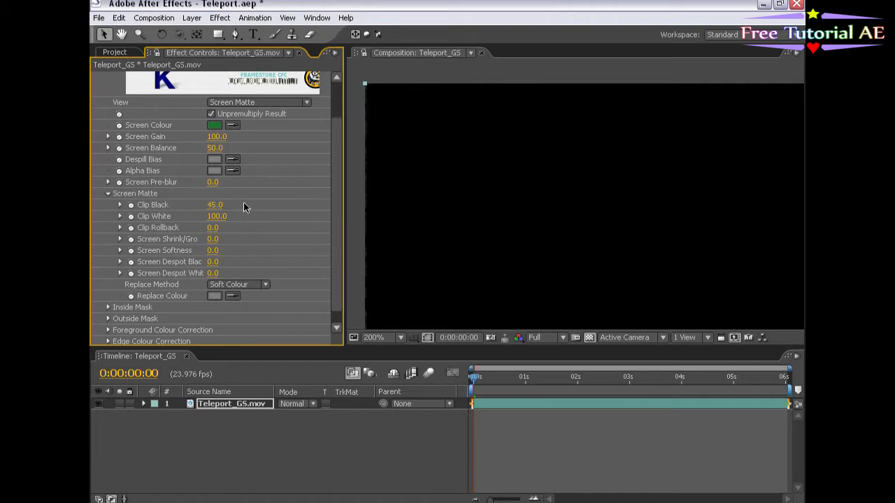
# Return Keylight's view to Final Result and inspect the keyed man against the transparency grid.
pyautogui.click(266, 102)
pyautogui.click(241, 169)
pyautogui.scroll(-2, 577, 253)
pyautogui.press('space')
pyautogui.moveTo(675, 277); pyautogui.dragTo(579, 201)
pyautogui.scroll(1, 613, 200)
pyautogui.moveTo(571, 162); pyautogui.dragTo(494, 188)
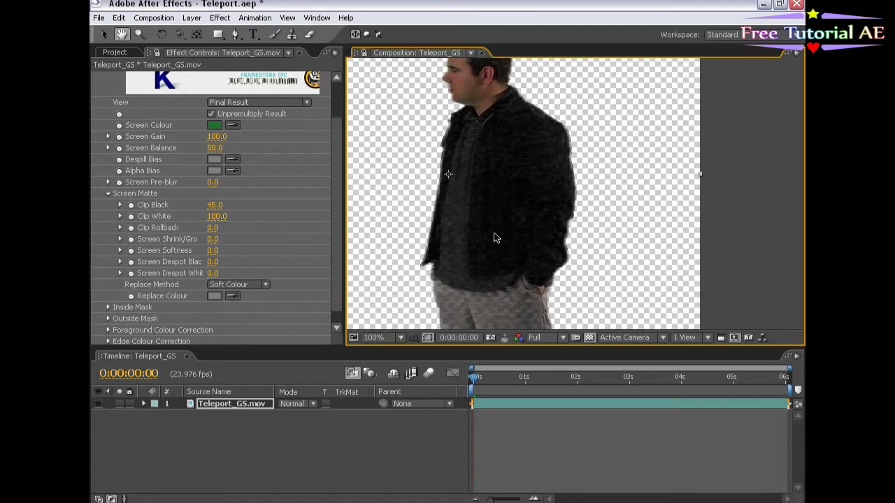
# Set Keylight's Clip White to 68 and Screen Pre-blur to 3.
pyautogui.moveTo(214, 216); pyautogui.dragTo(196, 216)
pyautogui.click(212, 182)
pyautogui.press('Return')
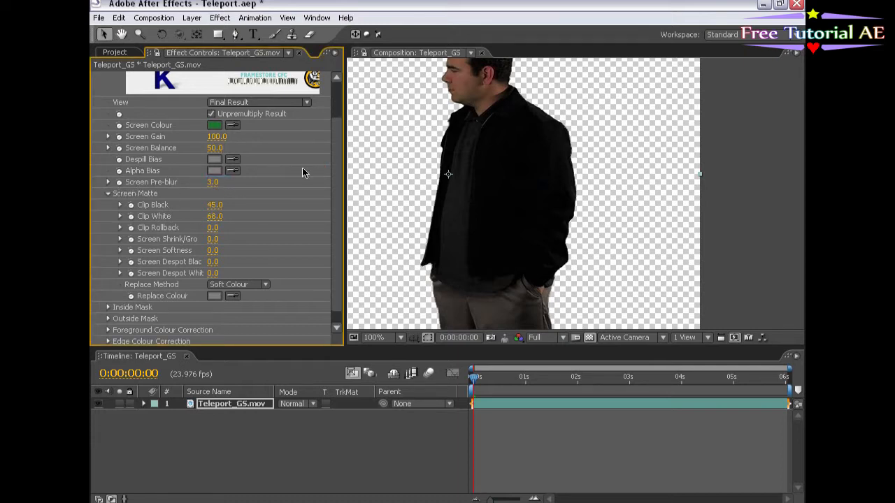
# Set Keylight's Replace Method to Hard Colour and choose a dark green Replace Colour.
pyautogui.click(231, 285)
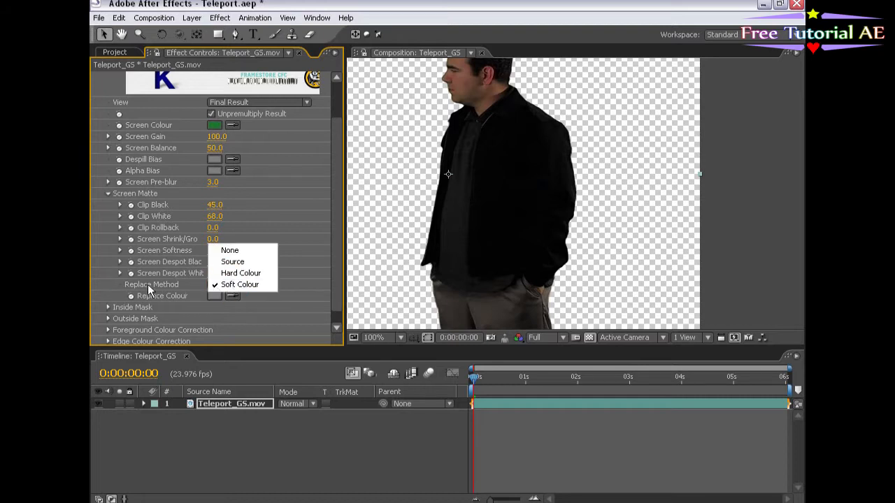
pyautogui.click(226, 276)
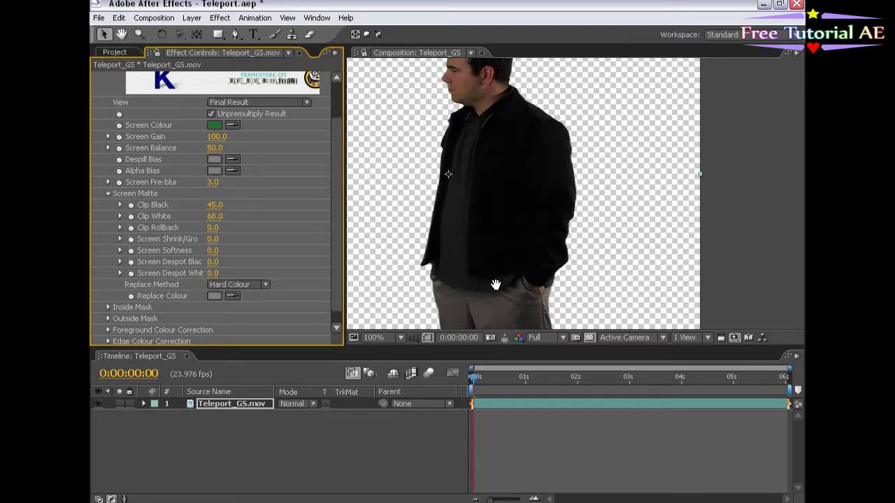
pyautogui.moveTo(501, 279); pyautogui.dragTo(487, 166)
pyautogui.click(217, 295)
pyautogui.moveTo(393, 299); pyautogui.dragTo(392, 312)
pyautogui.click(266, 340)
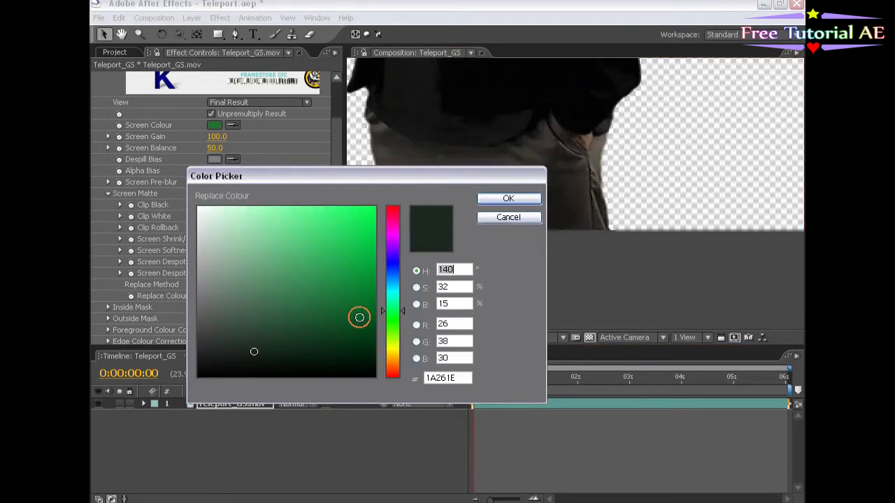
pyautogui.click(302, 338)
pyautogui.click(494, 199)
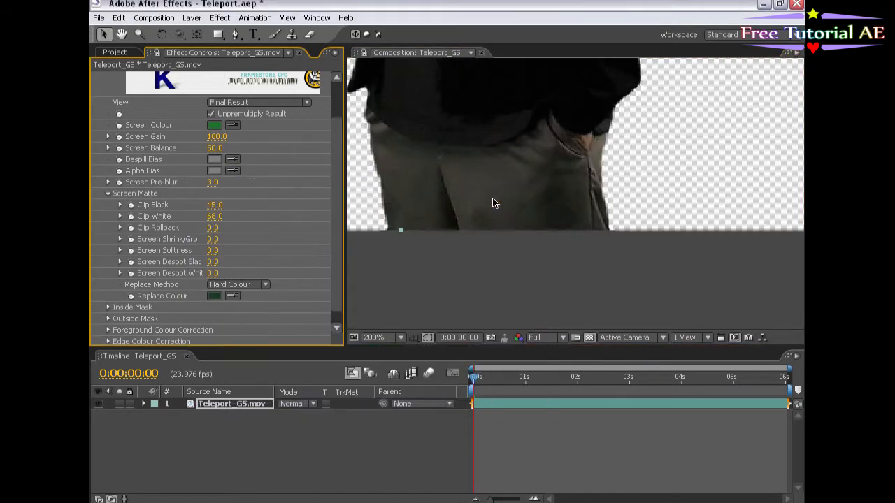
# Compare the Soft Colour replace method on the keyed man, and go back to Hard Colour.
pyautogui.click(238, 285)
pyautogui.click(236, 297)
pyautogui.click(236, 285)
pyautogui.click(240, 273)
pyautogui.scroll(-1, 492, 241)
pyautogui.press('space')
pyautogui.moveTo(562, 154); pyautogui.dragTo(582, 252)
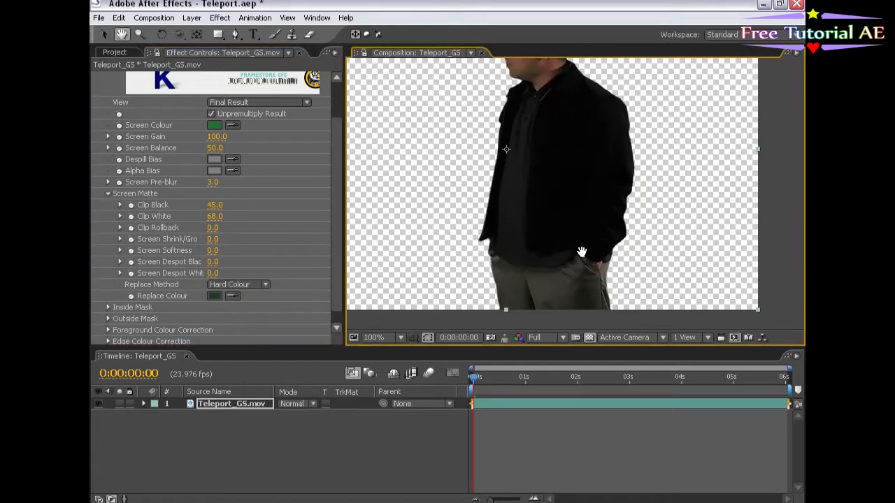
# Add IMG_9400.jpg beneath the Teleport_GS.mov layer and align its start with the beginning of the composition.
pyautogui.click(114, 53)
pyautogui.click(150, 206)
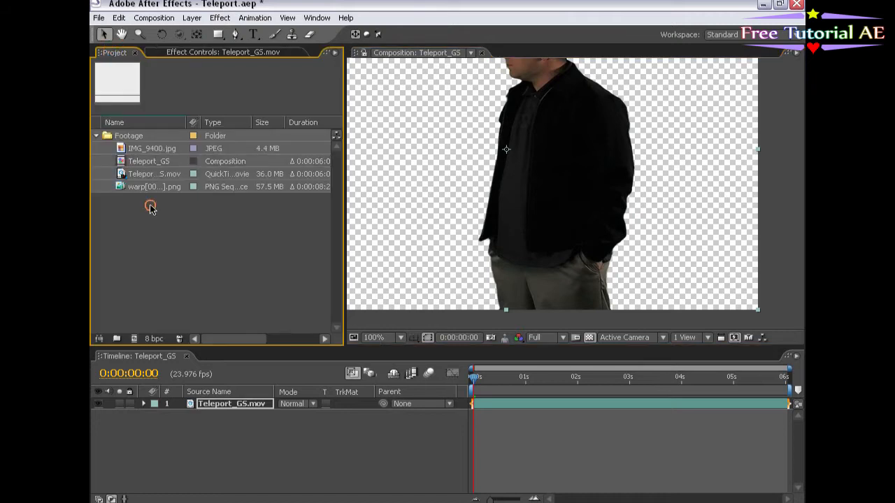
pyautogui.click(142, 150)
pyautogui.moveTo(142, 152); pyautogui.dragTo(492, 419)
pyautogui.scroll(-1, 490, 236)
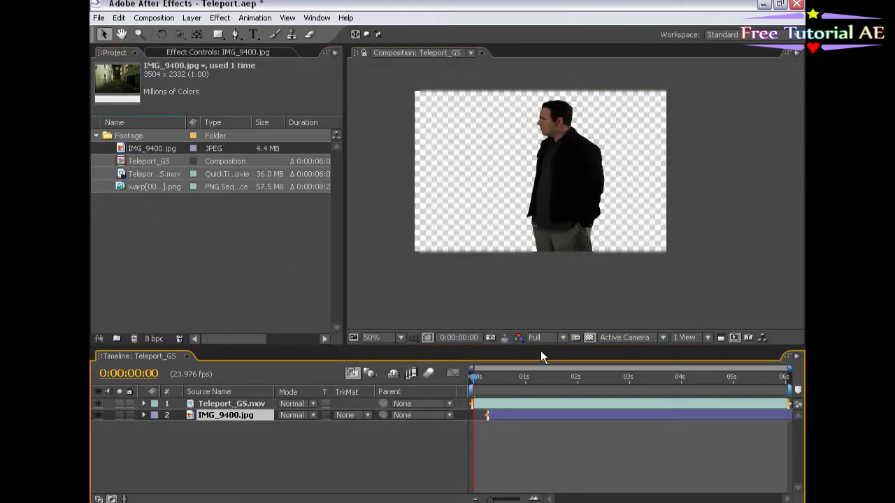
pyautogui.press('[')
# Scale down the alley image and place it so the man stands in front of the alley's right-hand wall.
pyautogui.scroll(-3, 574, 193)
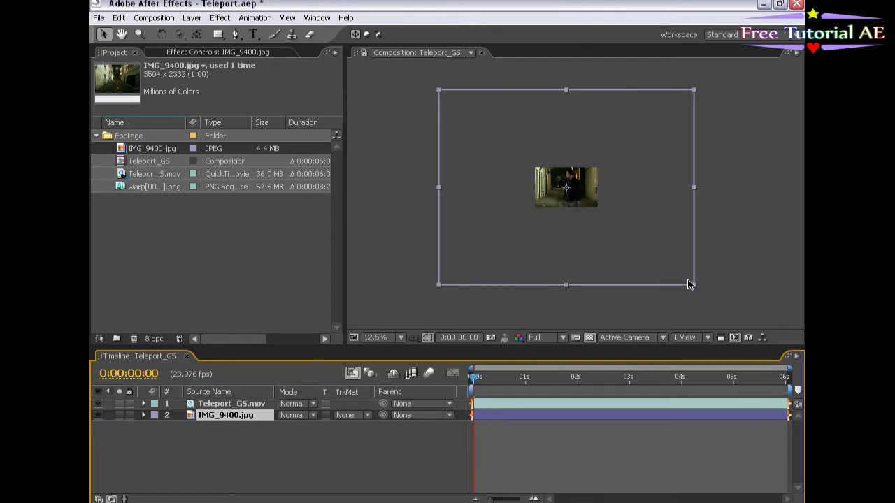
pyautogui.moveTo(696, 289); pyautogui.dragTo(631, 240)
pyautogui.scroll(3, 630, 239)
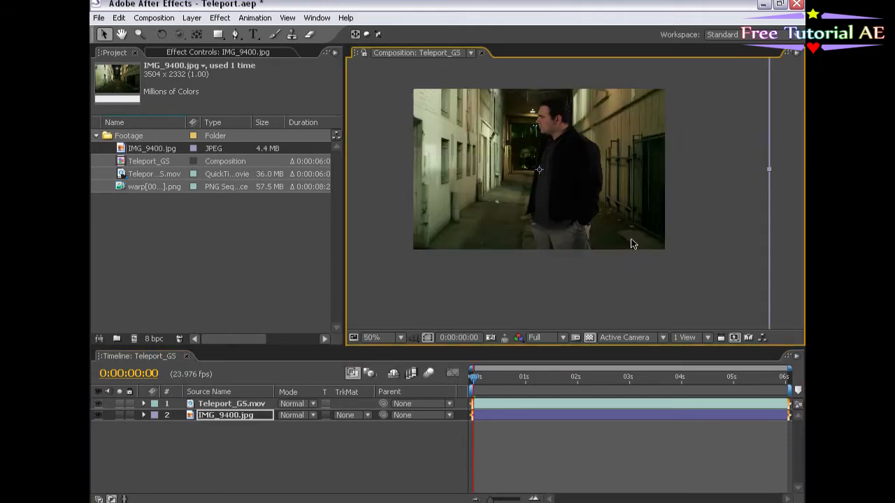
pyautogui.moveTo(669, 270); pyautogui.dragTo(671, 303)
pyautogui.scroll(-2, 617, 273)
pyautogui.moveTo(636, 256); pyautogui.dragTo(655, 273)
pyautogui.press('.')
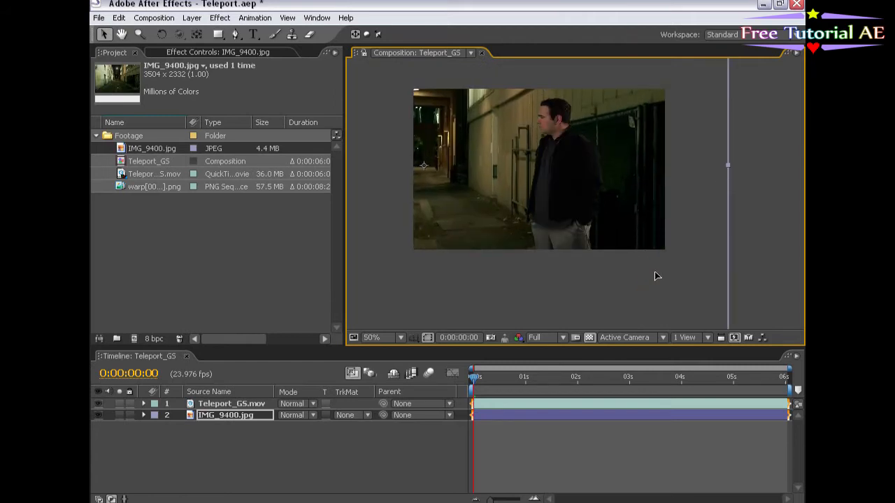
# At 0:00:02:02, refine the alley image's size and position so the lit doorway shows behind the man's left side.
pyautogui.moveTo(505, 377); pyautogui.dragTo(582, 377)
pyautogui.moveTo(610, 310); pyautogui.dragTo(617, 274)
pyautogui.scroll(-1, 600, 288)
pyautogui.scroll(1, 587, 247)
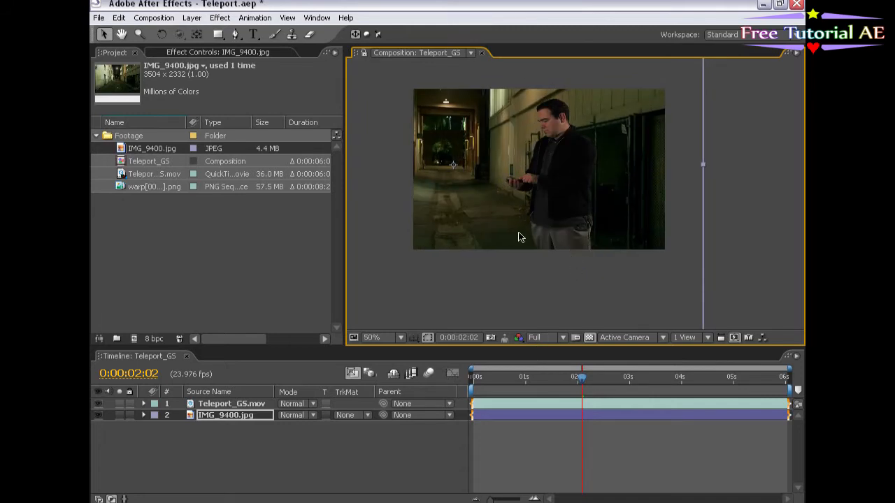
pyautogui.press('.')
pyautogui.press(',')
# Go to 0:00:04:12 and apply the Levels and Hue/Saturation effects to the Teleport_GS.mov layer.
pyautogui.moveTo(583, 378); pyautogui.dragTo(706, 381)
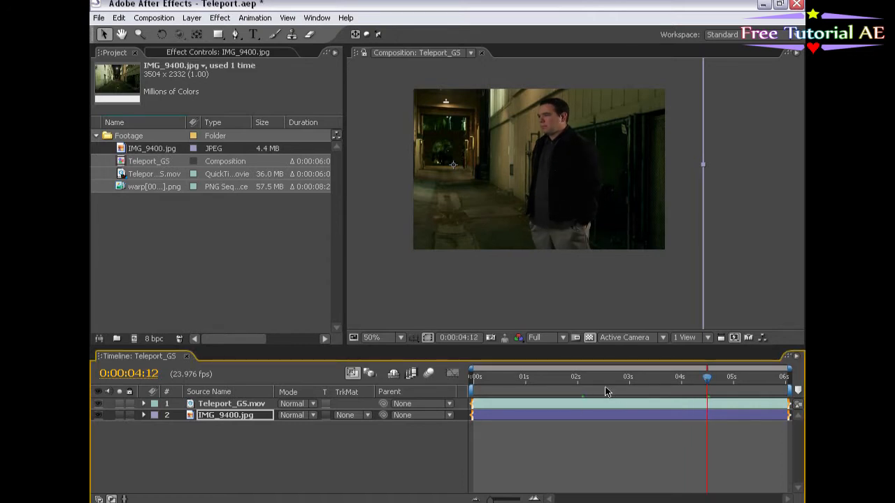
pyautogui.click(536, 401)
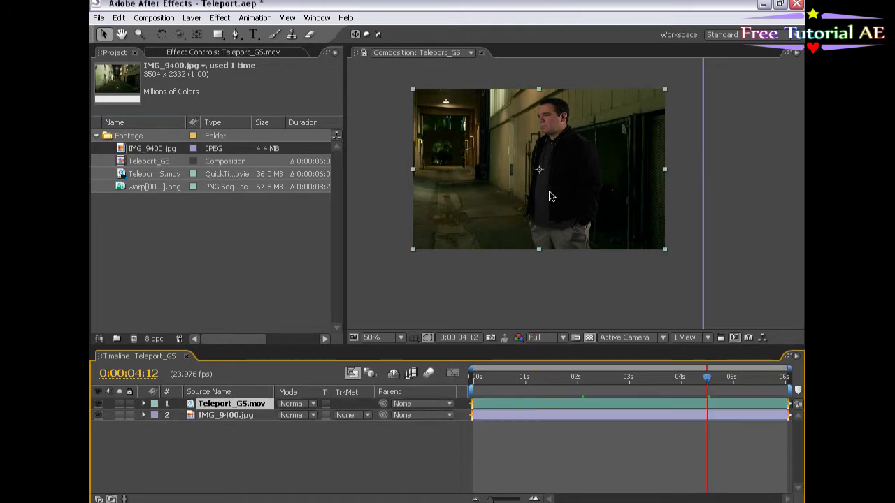
pyautogui.click(220, 18)
pyautogui.moveTo(236, 133)
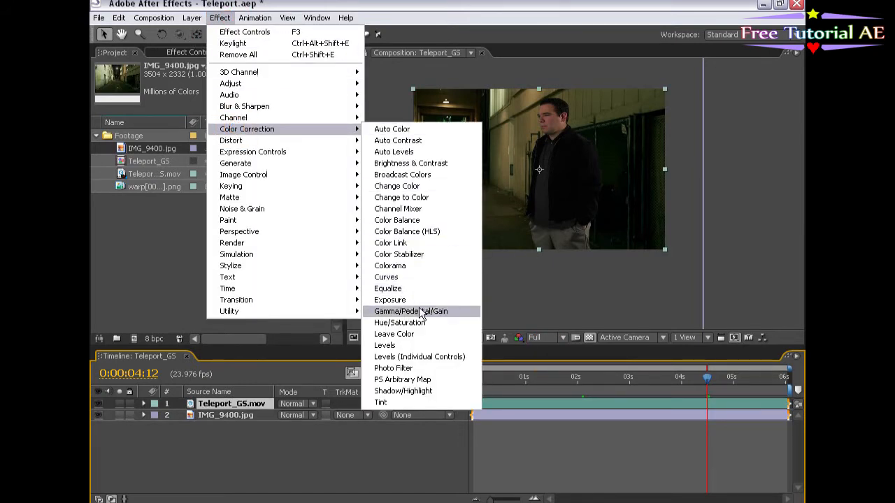
pyautogui.click(404, 347)
pyautogui.click(219, 17)
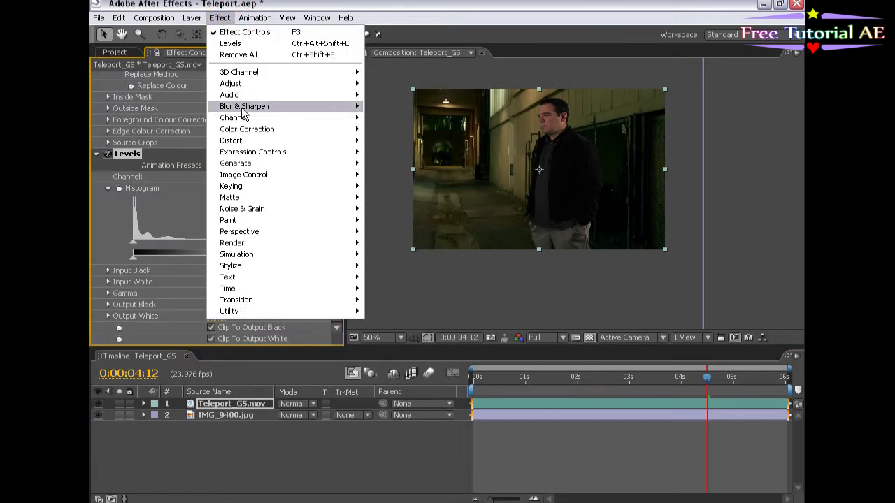
pyautogui.click(242, 130)
pyautogui.click(399, 322)
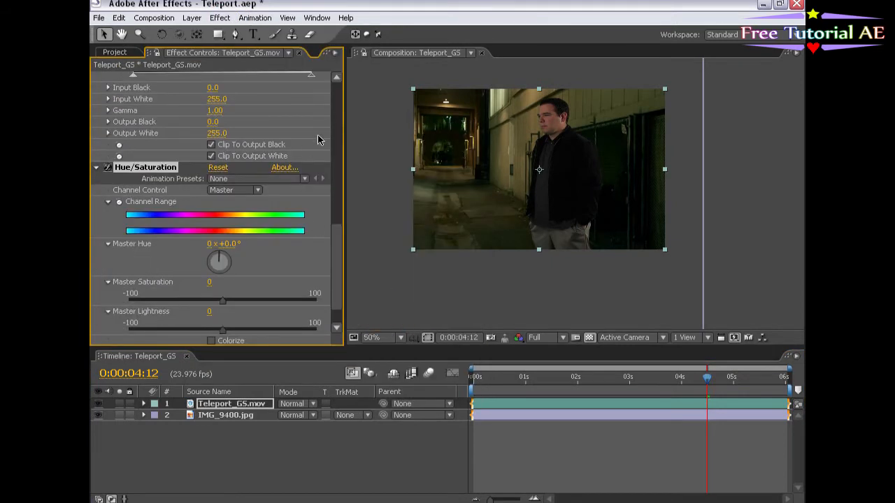
# In Levels, raise the red channel's input black slightly and set Blue Output White to 220.
pyautogui.moveTo(336, 244); pyautogui.dragTo(340, 172)
pyautogui.click(231, 208)
pyautogui.click(217, 219)
pyautogui.moveTo(133, 278); pyautogui.dragTo(142, 275)
pyautogui.click(218, 208)
pyautogui.click(219, 230)
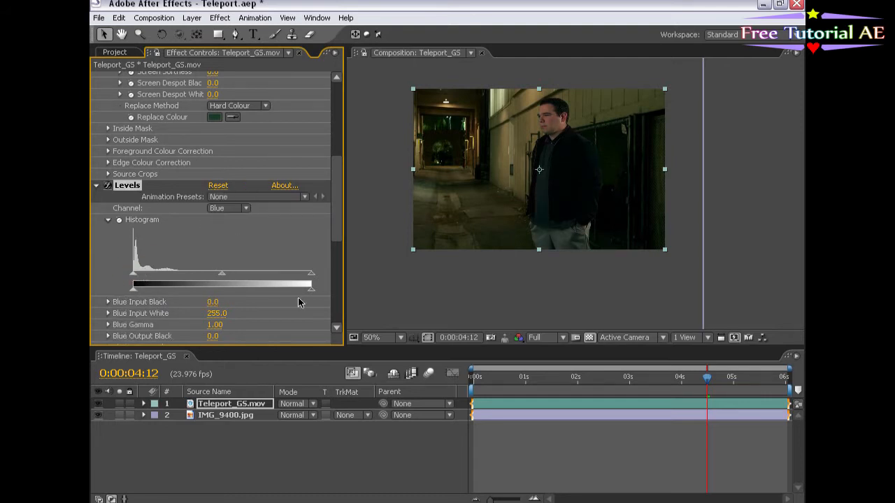
pyautogui.moveTo(313, 294); pyautogui.dragTo(290, 294)
# Set Master Saturation to -21 in the Hue/Saturation effect and deselect the layer.
pyautogui.moveTo(333, 225); pyautogui.dragTo(339, 318)
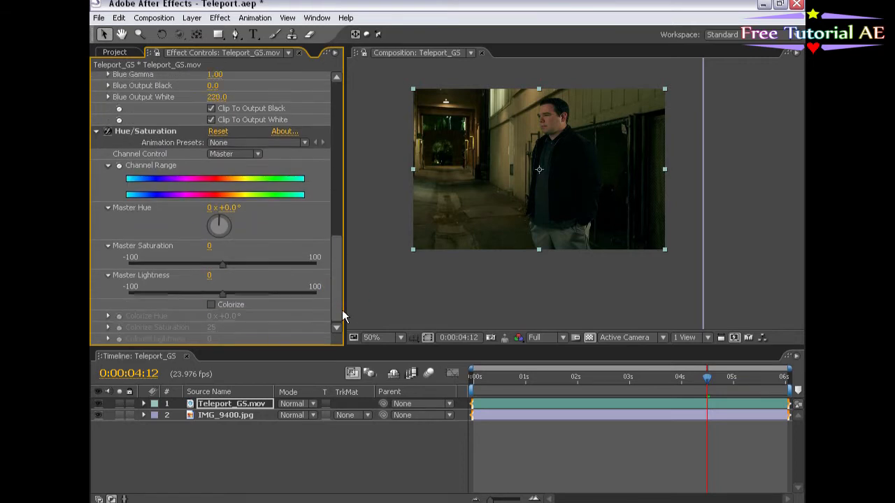
pyautogui.moveTo(222, 265); pyautogui.dragTo(204, 265)
pyautogui.click(618, 464)
# Inspect the man's face up close and change Keylight's Replace Colour to a more muted dark green.
pyautogui.scroll(1, 546, 178)
pyautogui.press('space')
pyautogui.moveTo(550, 153); pyautogui.dragTo(554, 183)
pyautogui.scroll(1, 539, 221)
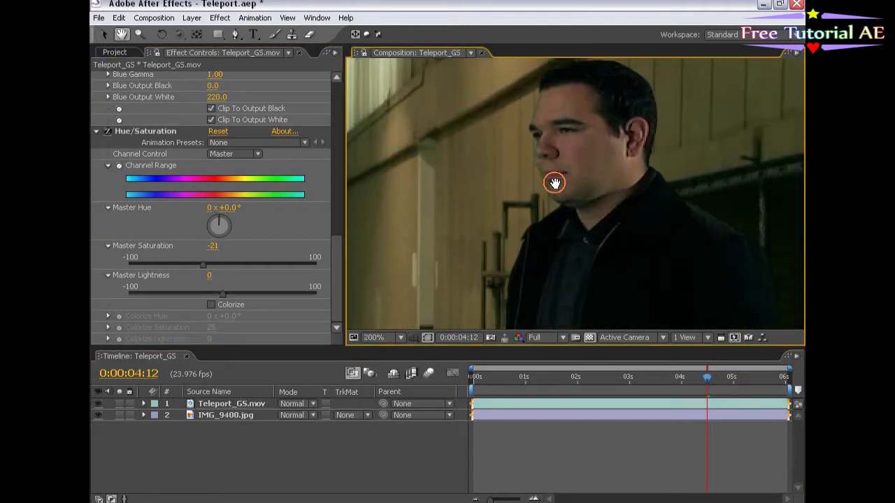
pyautogui.moveTo(337, 307); pyautogui.dragTo(333, 139)
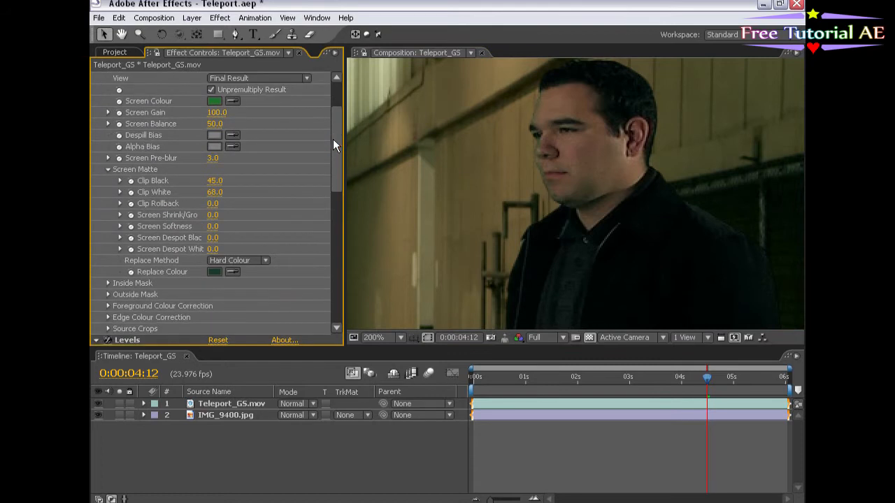
pyautogui.click(214, 272)
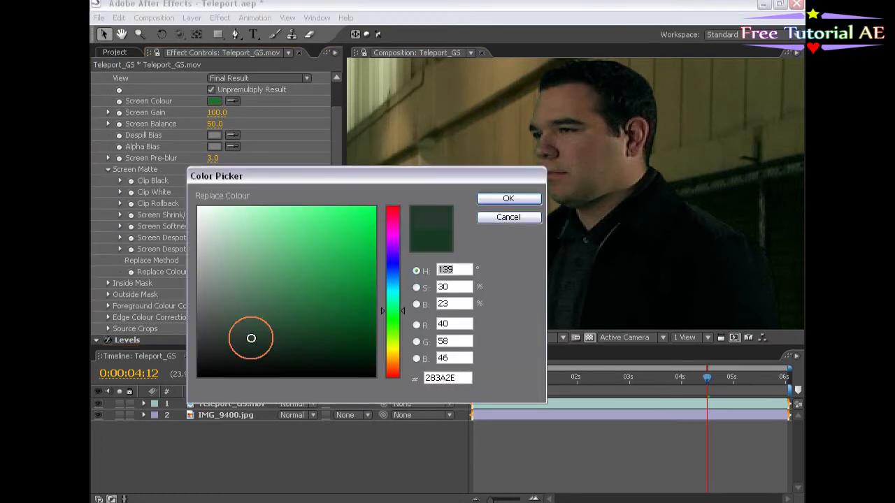
pyautogui.click(507, 198)
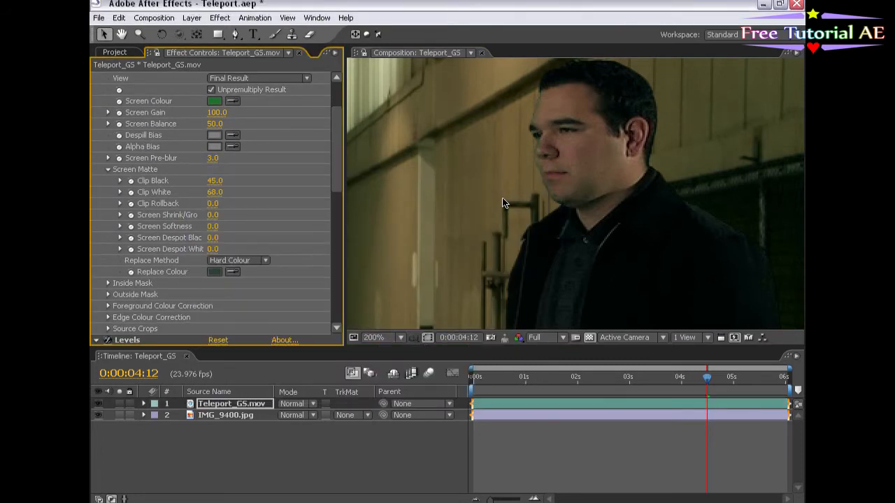
# Change Keylight's Replace Colour to a more desaturated dark grey-green.
pyautogui.click(231, 260)
pyautogui.click(225, 258)
pyautogui.click(213, 272)
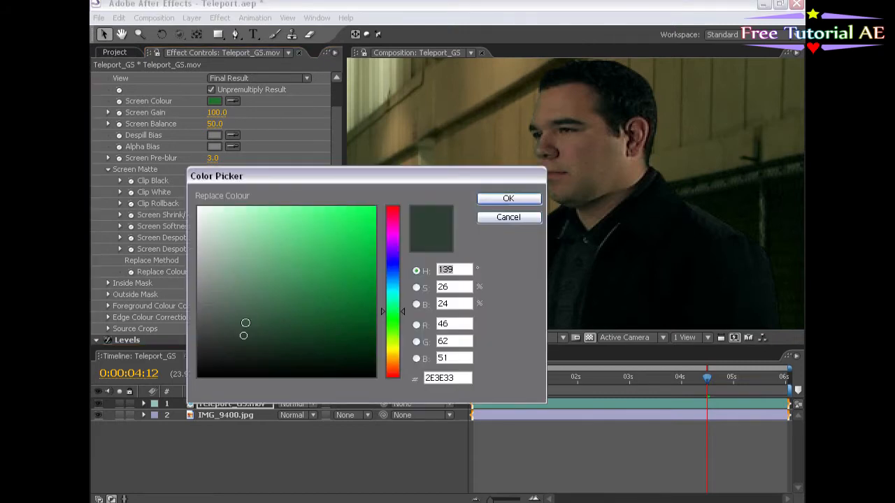
pyautogui.click(245, 323)
pyautogui.click(511, 199)
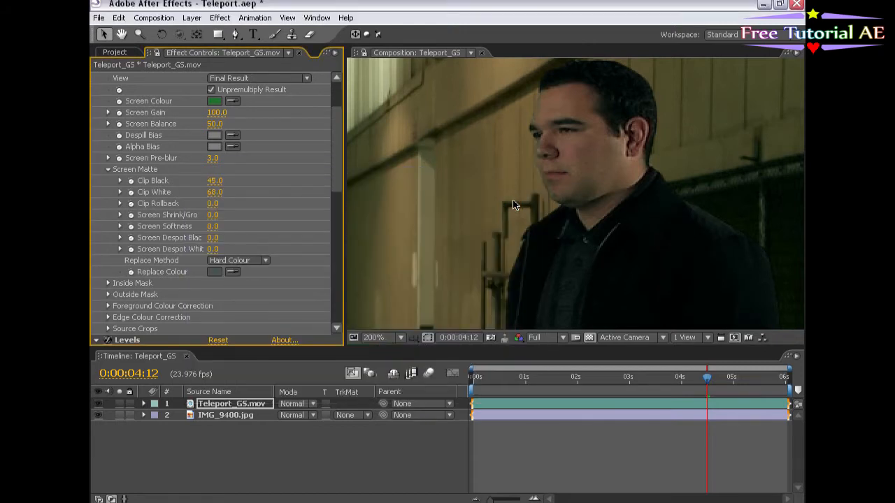
pyautogui.click(214, 272)
pyautogui.click(220, 320)
pyautogui.click(222, 325)
pyautogui.click(509, 199)
# Tighten and soften the Keylight screen matte with Screen Shrink/Grow at -1 and Screen Softness at 0.4.
pyautogui.moveTo(535, 289)
pyautogui.mouseDown()
pyautogui.moveTo(461, 169)
pyautogui.moveTo(519, 283)
pyautogui.mouseUp()
pyautogui.moveTo(513, 168); pyautogui.dragTo(508, 182)
pyautogui.moveTo(569, 244); pyautogui.dragTo(423, 99)
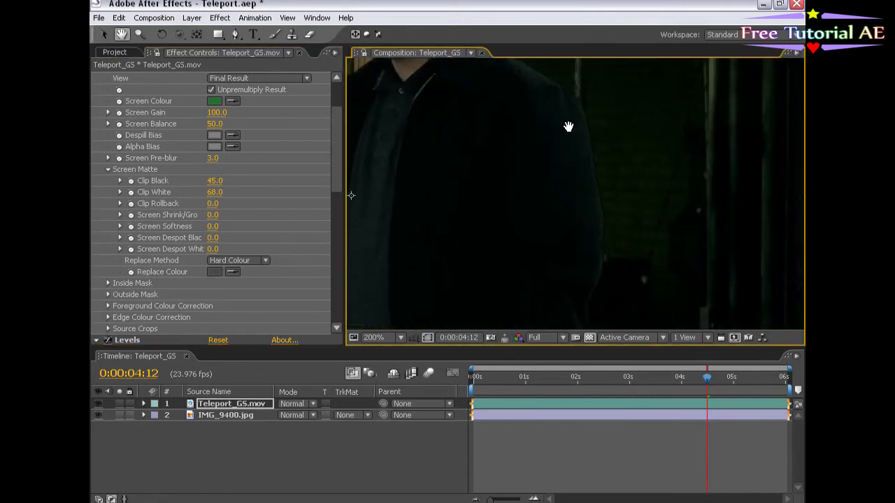
pyautogui.moveTo(438, 166); pyautogui.dragTo(540, 250)
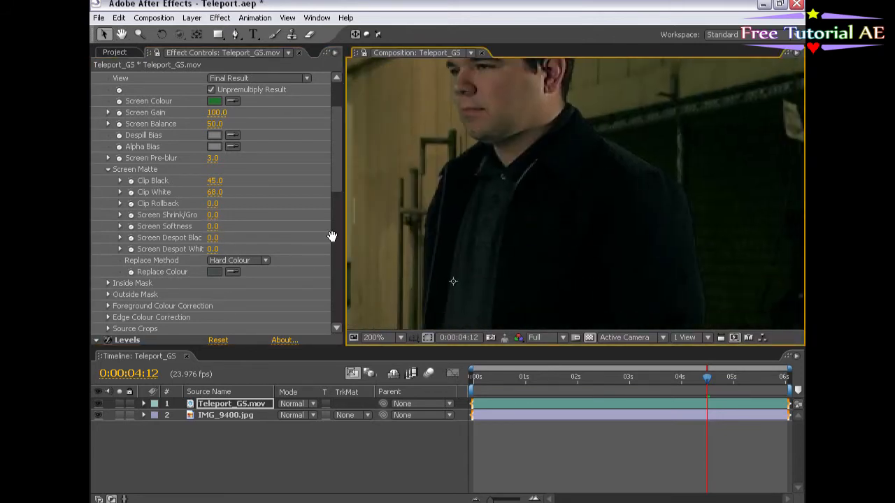
pyautogui.click(210, 216)
pyautogui.press('Return')
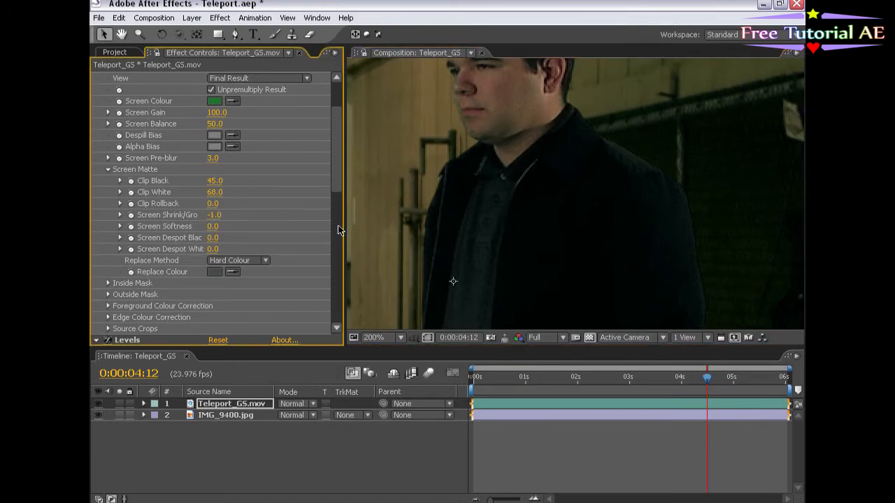
pyautogui.click(212, 227)
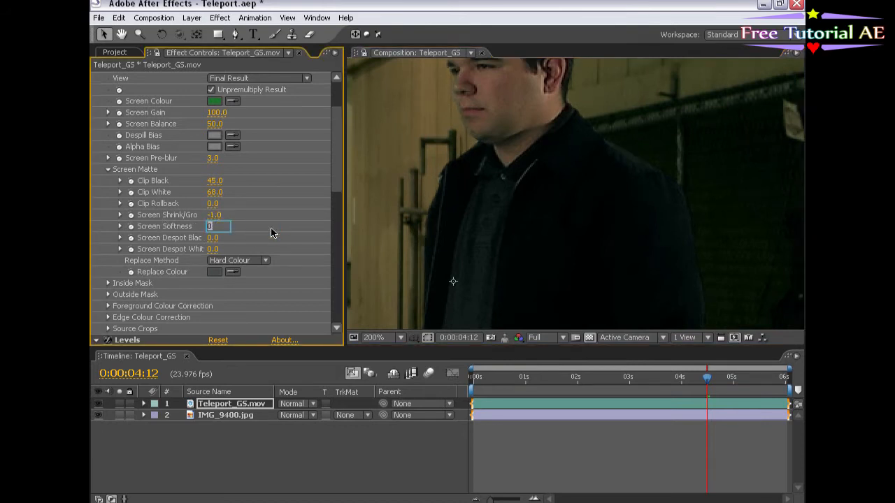
pyautogui.write('.4')
pyautogui.press('Return')
# Go to 0:00:03:17 and apply Simple Choker to Teleport_GS.mov with Choke Matte at 1.
pyautogui.scroll(-1, 506, 259)
pyautogui.moveTo(556, 177); pyautogui.dragTo(585, 125)
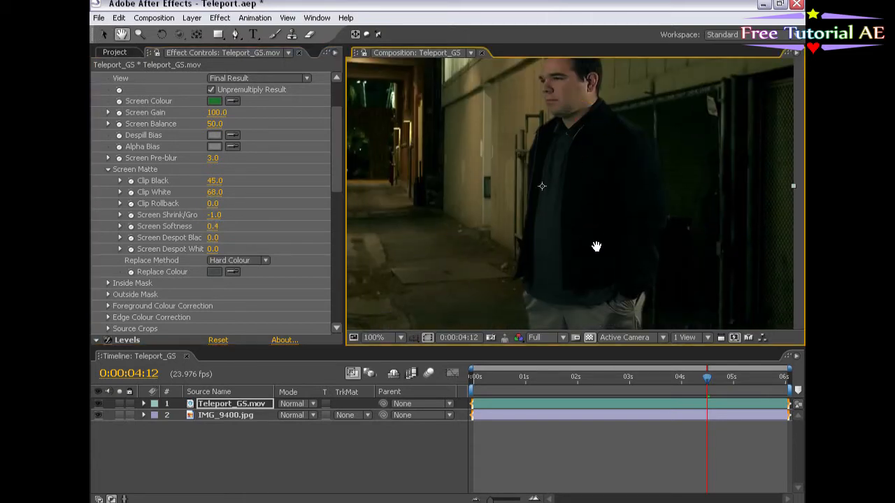
pyautogui.moveTo(598, 174); pyautogui.dragTo(602, 227)
pyautogui.click(664, 378)
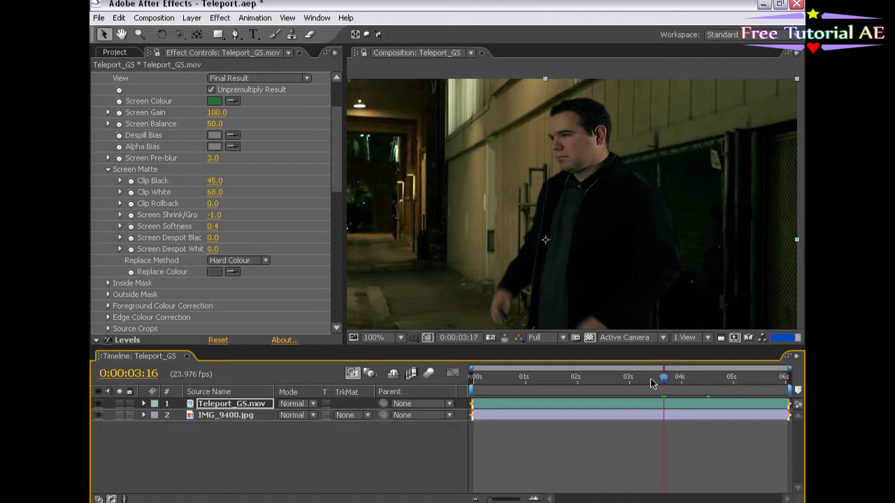
pyautogui.press('pagedown')
pyautogui.click(648, 405)
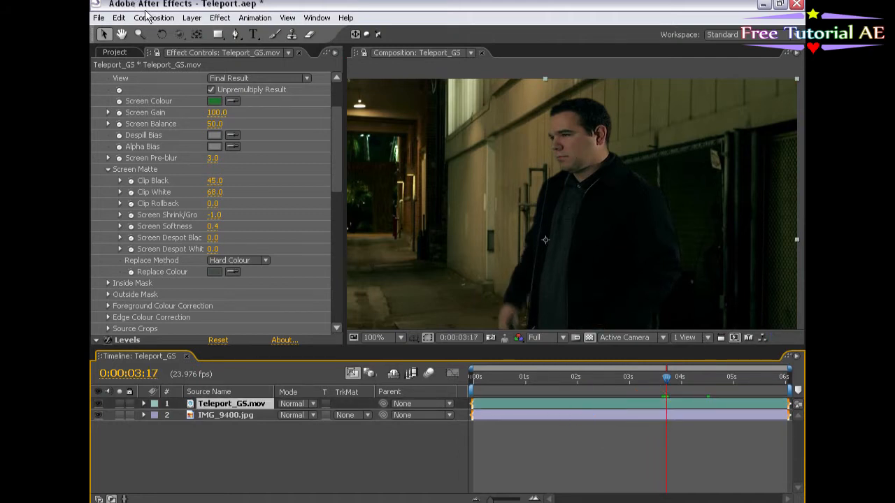
pyautogui.click(219, 18)
pyautogui.moveTo(259, 197)
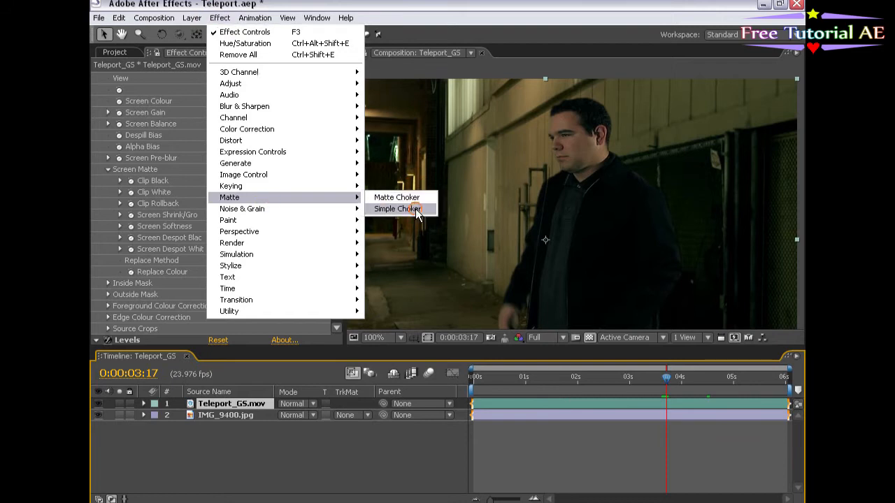
pyautogui.click(399, 208)
pyautogui.click(214, 339)
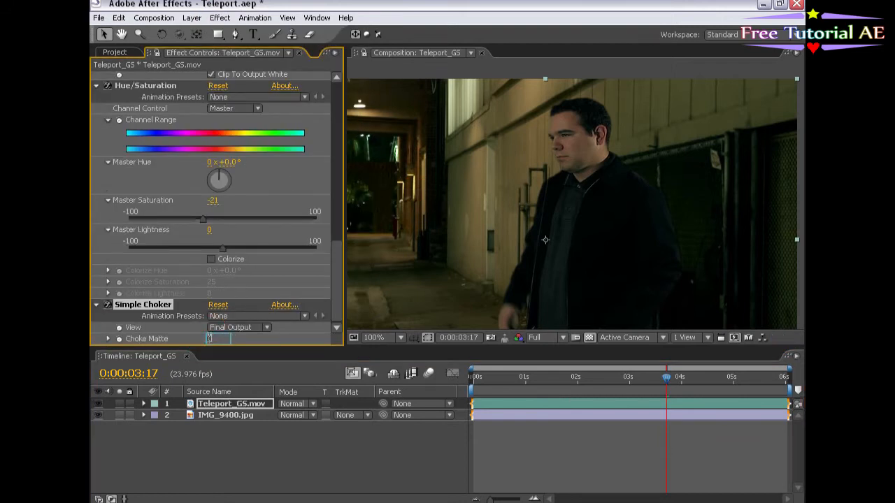
pyautogui.write('1')
pyautogui.press('Return')
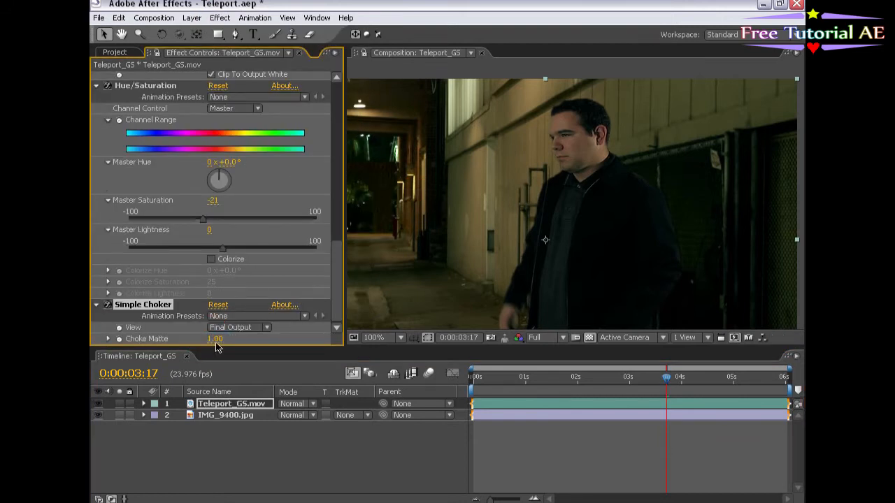
# Review the keyed man against the alley up to 0:00:03:21 and deselect the layer.
pyautogui.press('h')
pyautogui.moveTo(627, 256); pyautogui.dragTo(594, 195)
pyautogui.moveTo(666, 379)
pyautogui.mouseDown()
pyautogui.moveTo(715, 381)
pyautogui.moveTo(675, 381)
pyautogui.mouseUp()
pyautogui.scroll(-2, 581, 200)
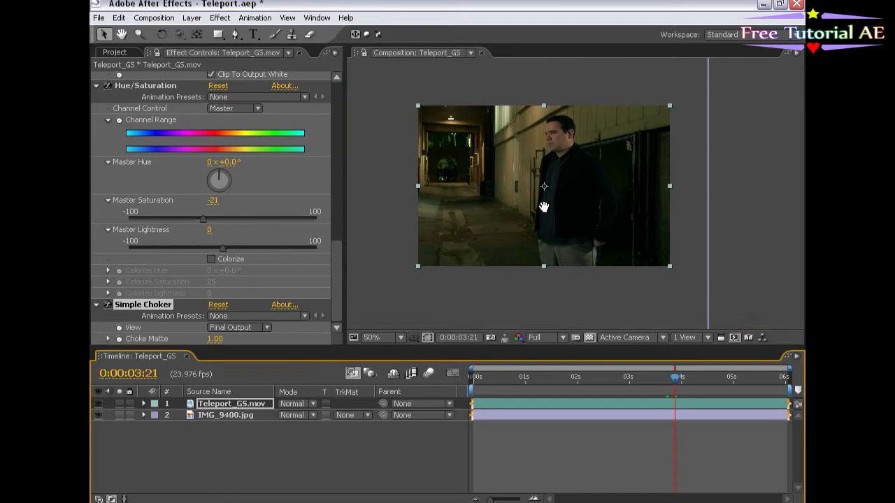
pyautogui.click(645, 432)
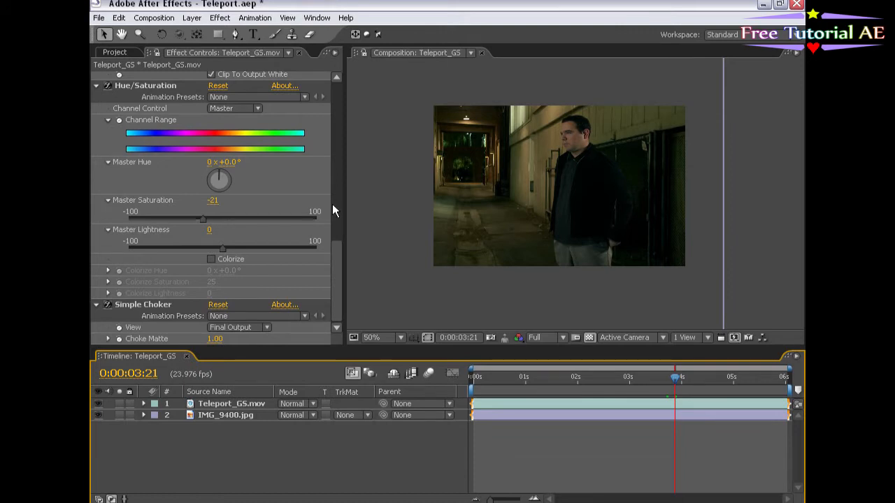
# Create a white solid layer above the footage and apply the Fractal Noise effect to it.
pyautogui.click(192, 18)
pyautogui.moveTo(337, 30)
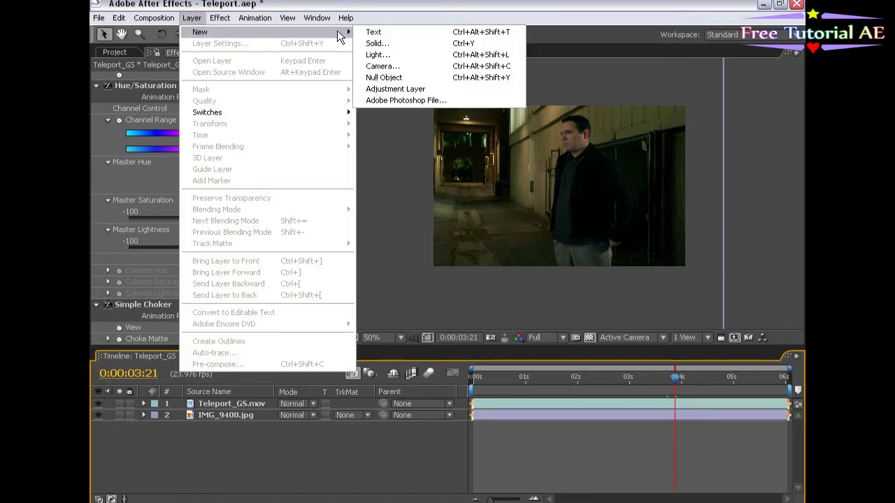
pyautogui.click(397, 42)
pyautogui.click(473, 388)
pyautogui.click(221, 19)
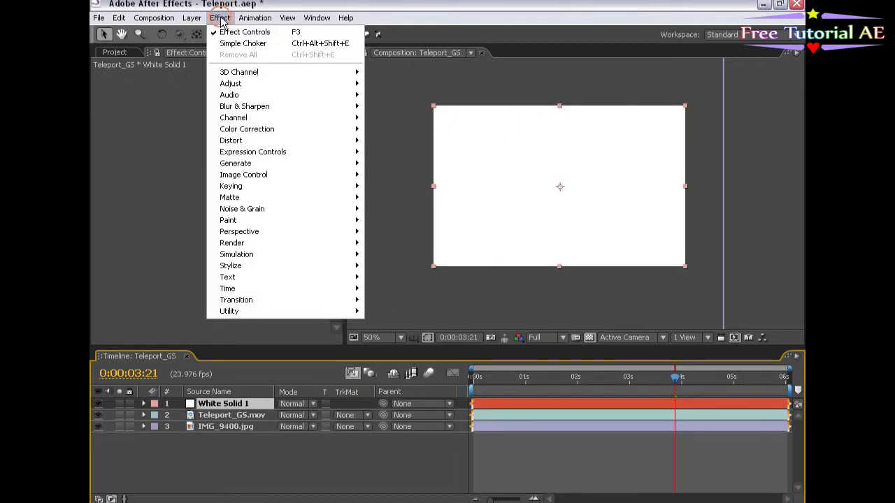
pyautogui.moveTo(255, 209)
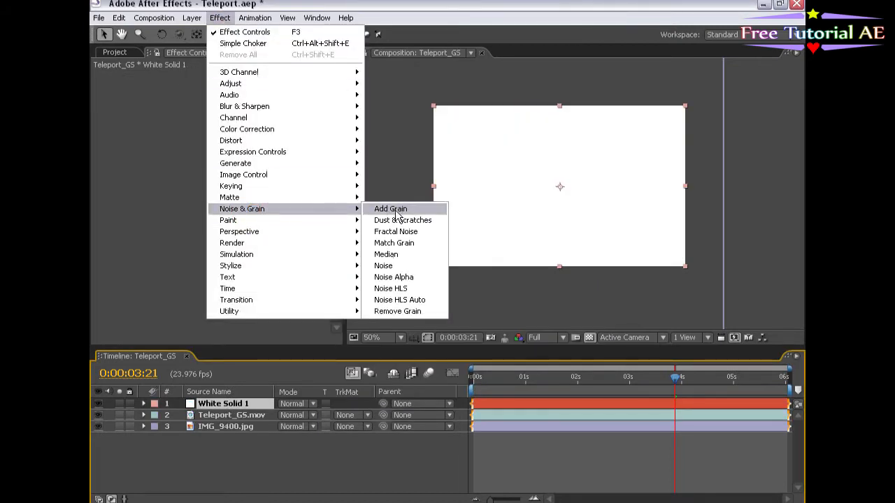
pyautogui.click(433, 234)
# Try several fractal types on the solid's Fractal Noise, including Turbulent Smooth and Dynamic Twist.
pyautogui.scroll(1, 524, 184)
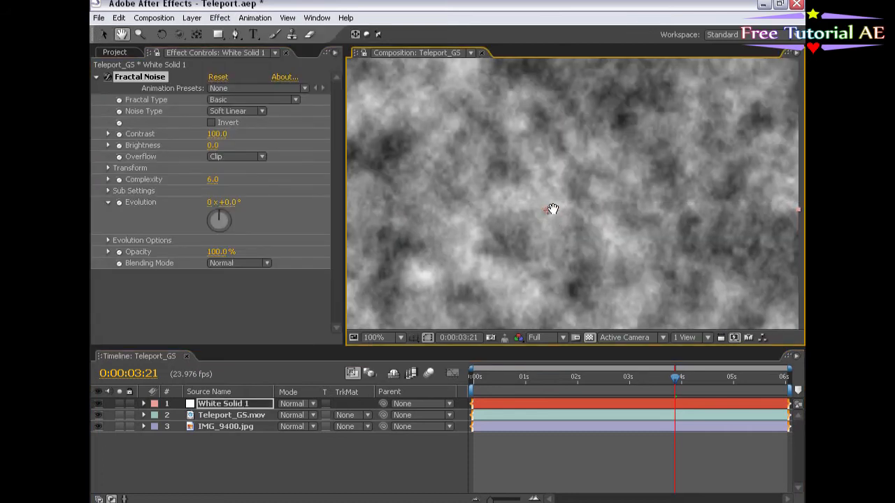
pyautogui.scroll(-1, 546, 218)
pyautogui.click(231, 102)
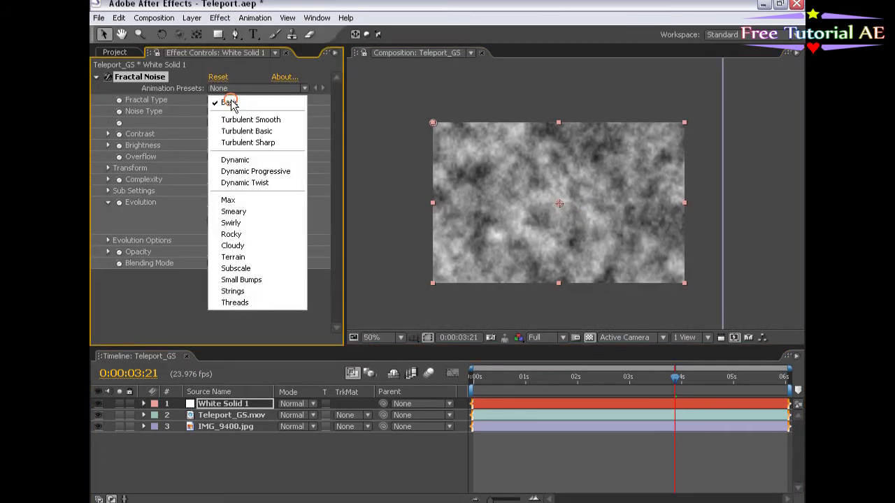
pyautogui.click(244, 121)
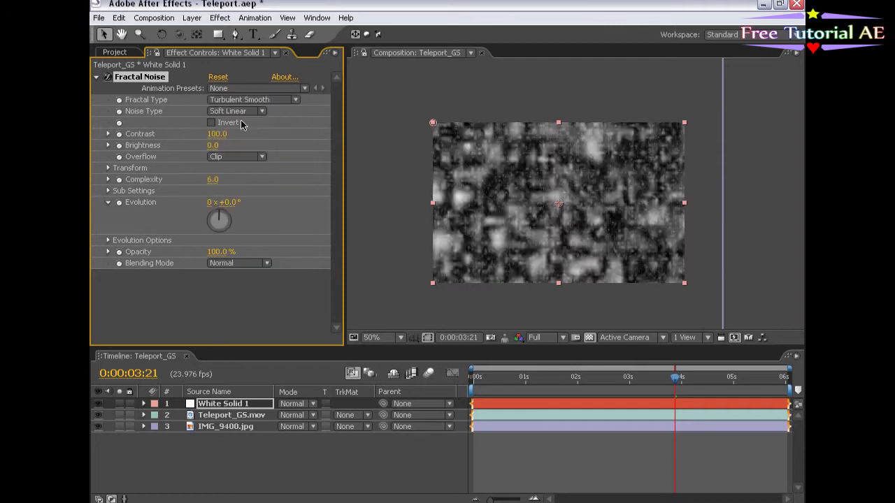
pyautogui.click(236, 100)
pyautogui.click(236, 110)
pyautogui.click(236, 100)
pyautogui.click(236, 140)
pyautogui.click(238, 102)
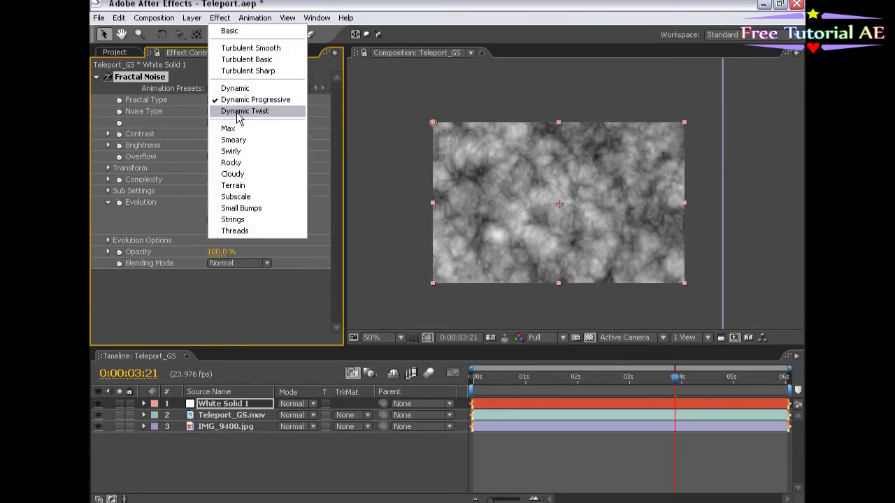
pyautogui.click(238, 112)
pyautogui.scroll(1, 599, 225)
pyautogui.scroll(-1, 599, 226)
pyautogui.scroll(1, 581, 226)
pyautogui.press('space')
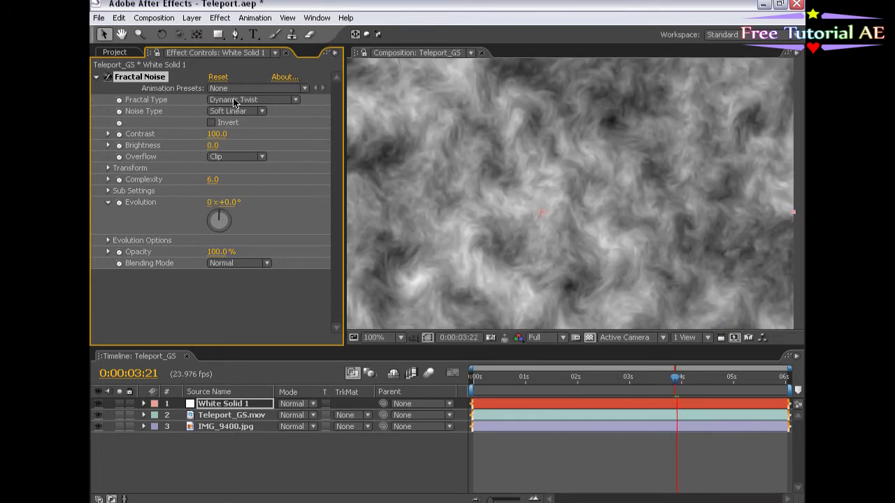
# Set the Fractal Type to Dynamic Progressive and examine the resulting noise pattern.
pyautogui.click(232, 101)
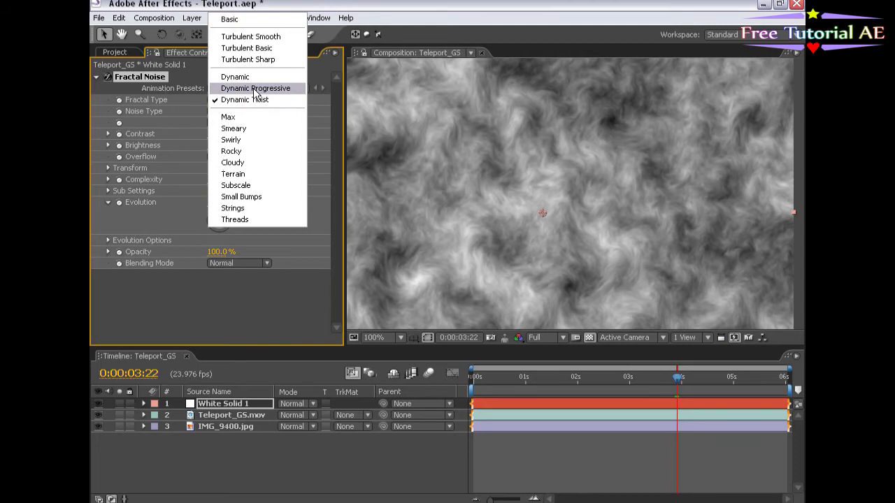
pyautogui.click(253, 88)
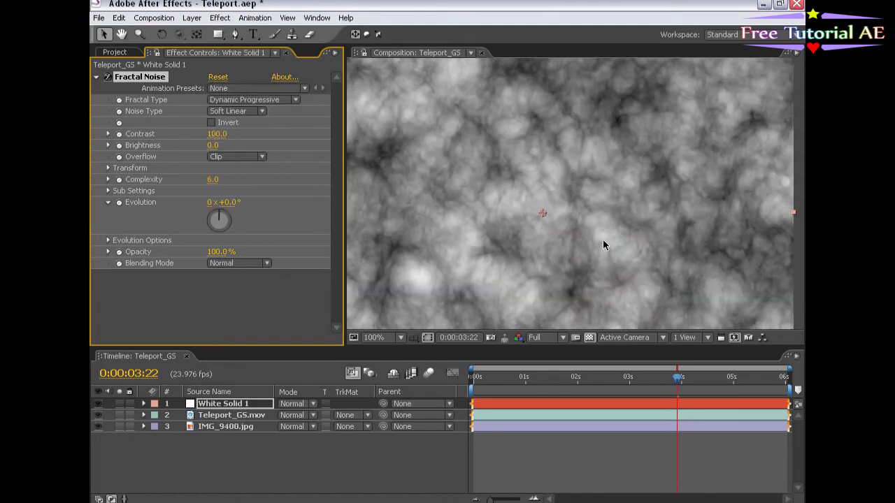
pyautogui.scroll(-1, 587, 241)
pyautogui.moveTo(604, 234); pyautogui.dragTo(583, 233)
pyautogui.scroll(1, 567, 268)
pyautogui.moveTo(465, 278); pyautogui.dragTo(584, 202)
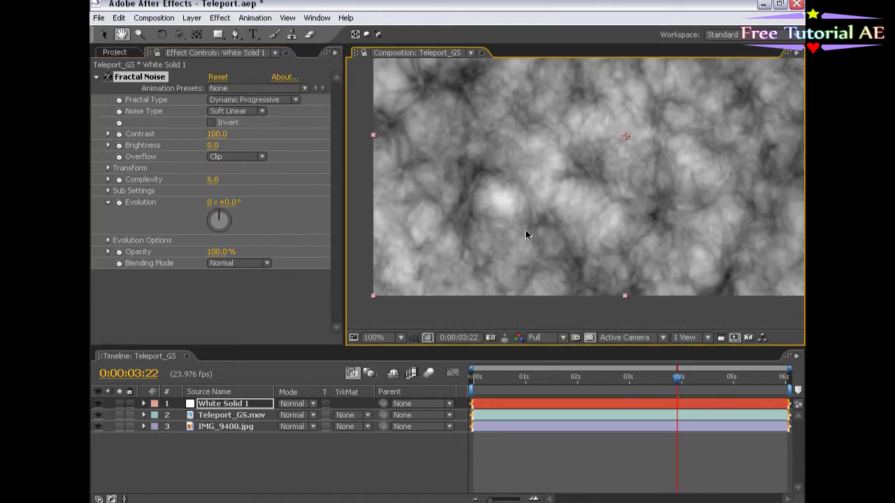
pyautogui.scroll(-1, 622, 168)
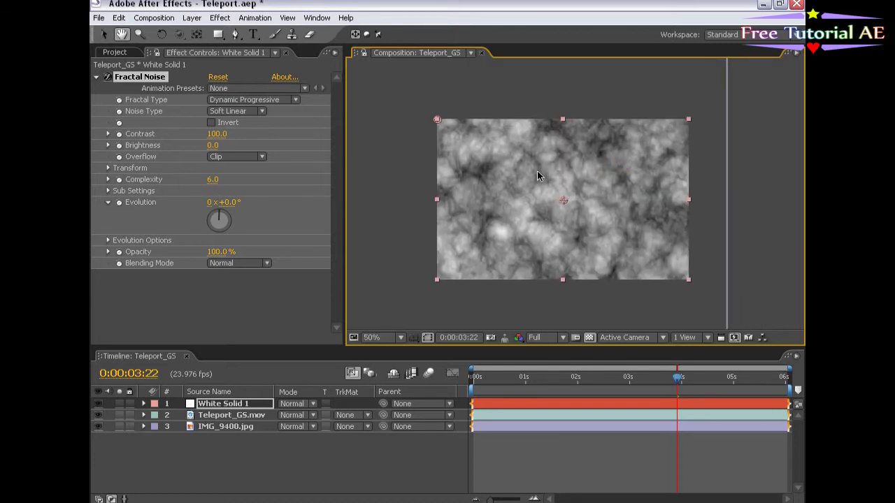
# Go to 0:00:04:00 and raise the Fractal Noise Contrast to 238.
pyautogui.click(628, 472)
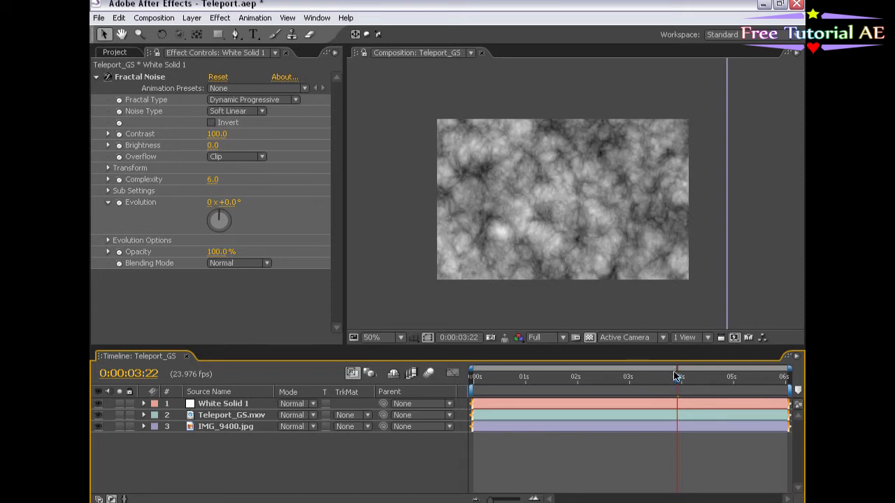
pyautogui.moveTo(675, 379)
pyautogui.mouseDown()
pyautogui.moveTo(733, 382)
pyautogui.moveTo(679, 384)
pyautogui.mouseUp()
pyautogui.moveTo(216, 136); pyautogui.dragTo(320, 135)
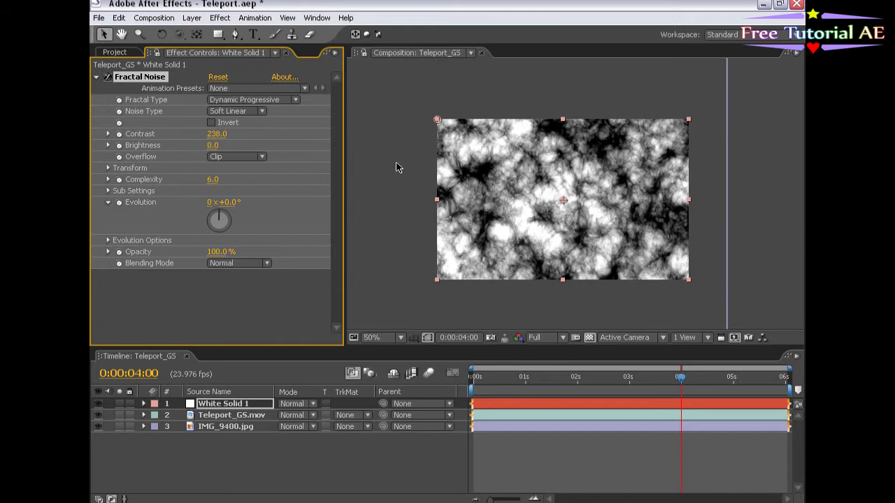
# Try a noise Scale of 53, then non-uniform scaling with Scale Width 38.4 and Scale Height 66, and restore uniform scaling.
pyautogui.click(108, 169)
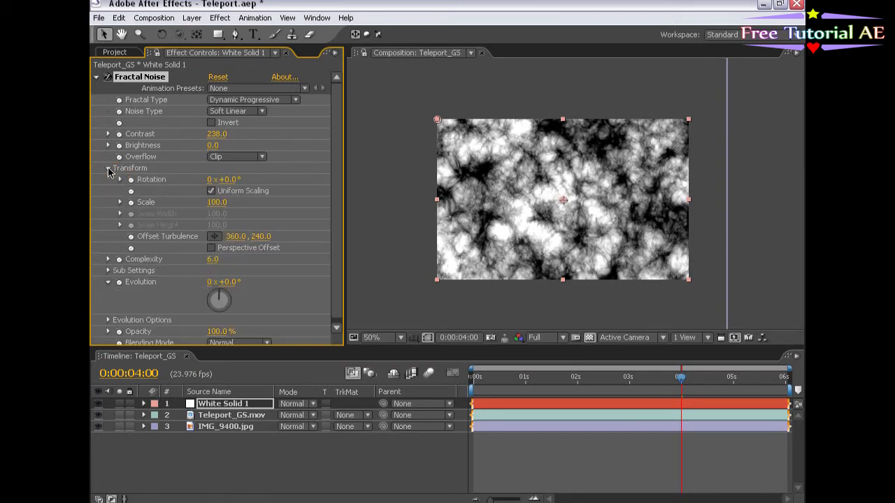
pyautogui.moveTo(217, 202); pyautogui.dragTo(186, 202)
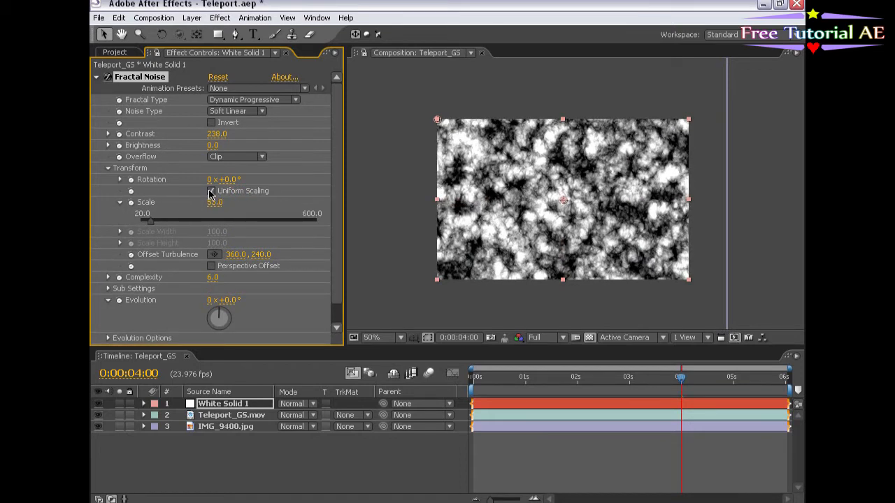
pyautogui.click(210, 190)
pyautogui.moveTo(165, 232); pyautogui.dragTo(146, 233)
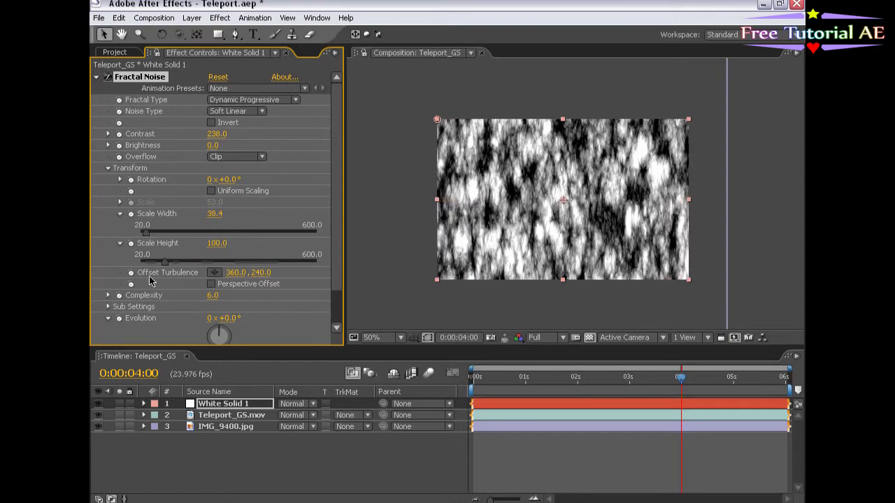
pyautogui.moveTo(165, 262); pyautogui.dragTo(155, 261)
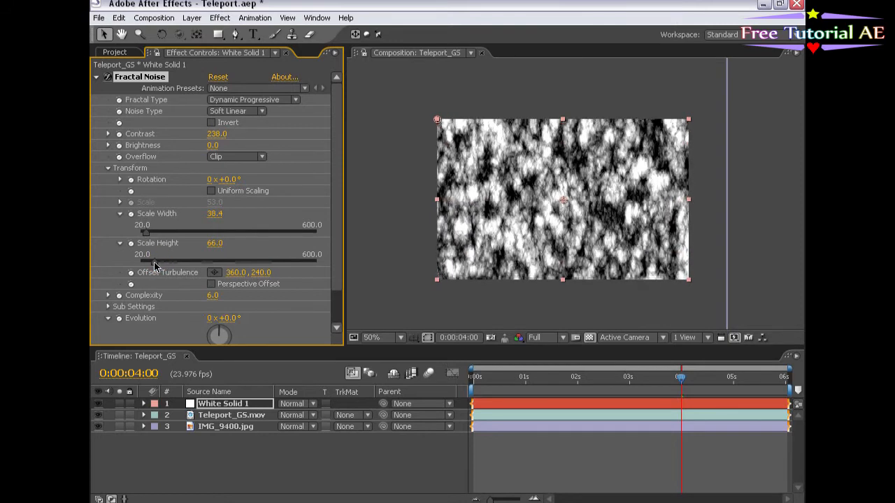
pyautogui.click(210, 191)
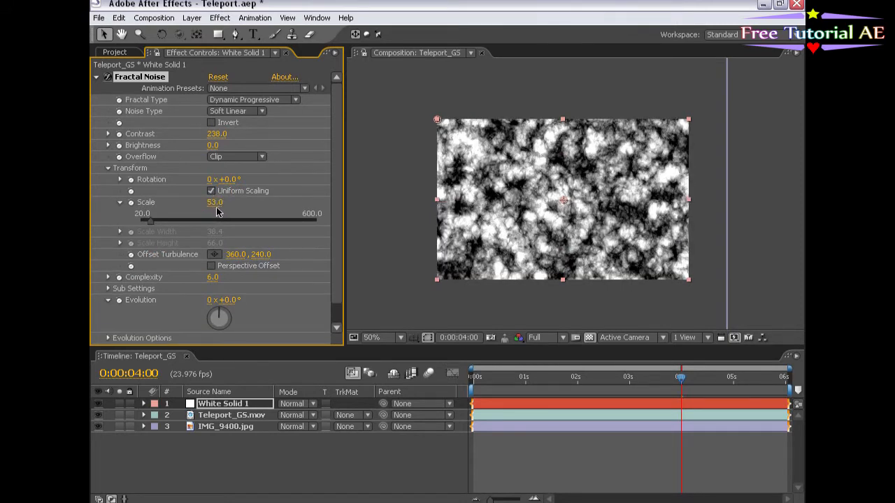
# Set the uniform noise Scale to 50 and collapse the Evolution controls.
pyautogui.click(214, 203)
pyautogui.write('50')
pyautogui.press('Return')
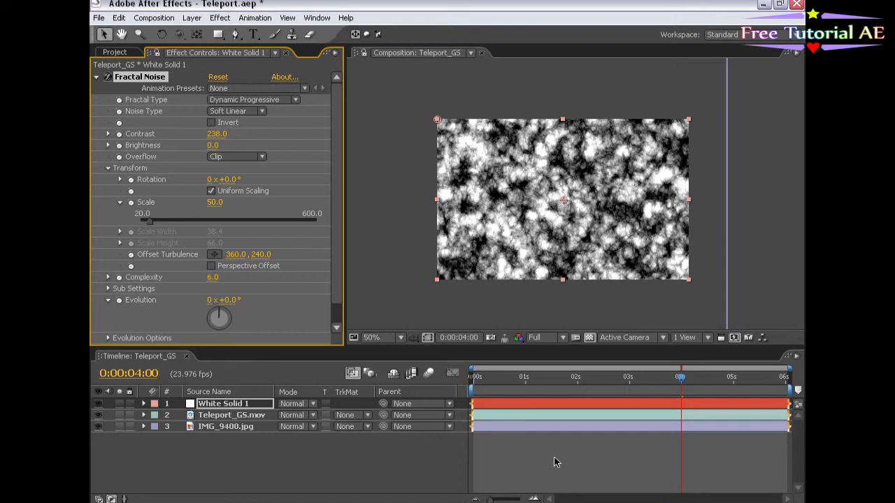
pyautogui.scroll(-1, 110, 279)
pyautogui.click(108, 278)
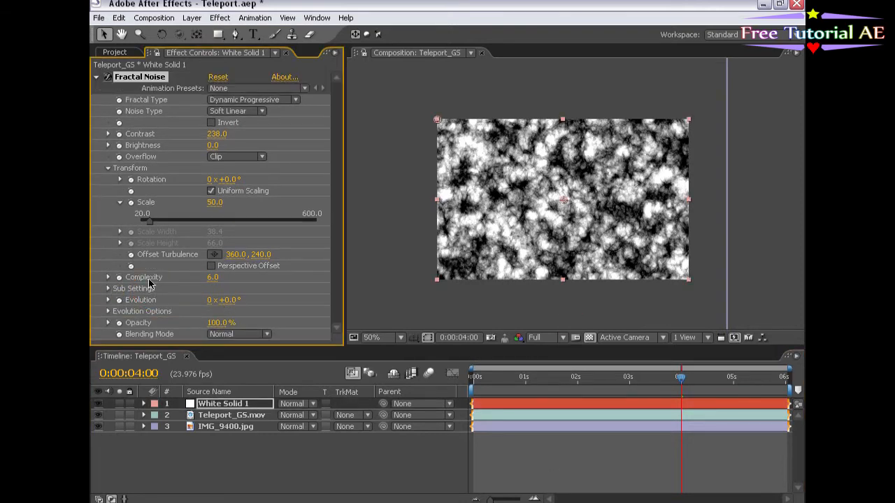
# Keyframe the noise Evolution at 0 revolutions at 0:00:04:00 and 1 revolution at 0:00:05:04.
pyautogui.click(108, 300)
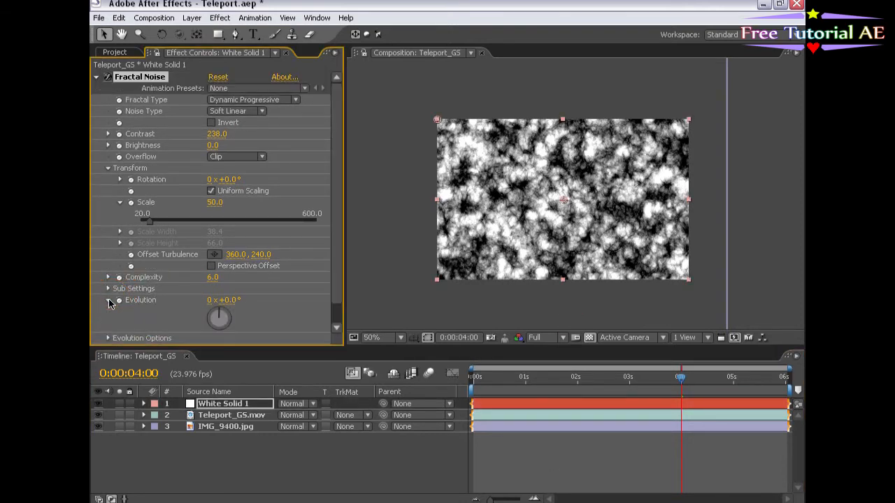
pyautogui.scroll(-1, 341, 287)
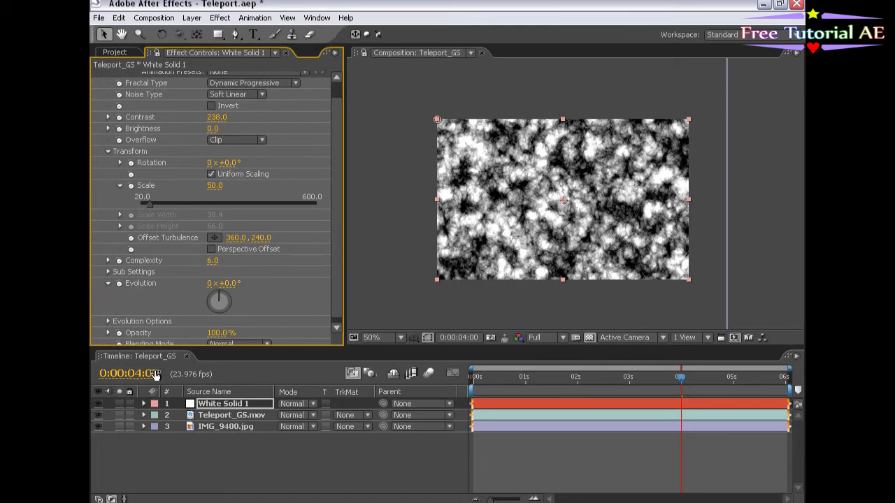
pyautogui.click(120, 284)
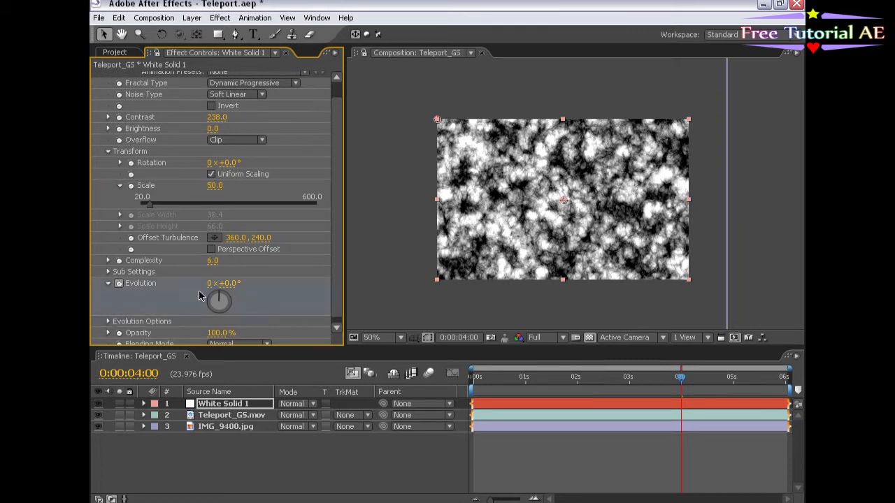
pyautogui.moveTo(734, 384); pyautogui.dragTo(740, 383)
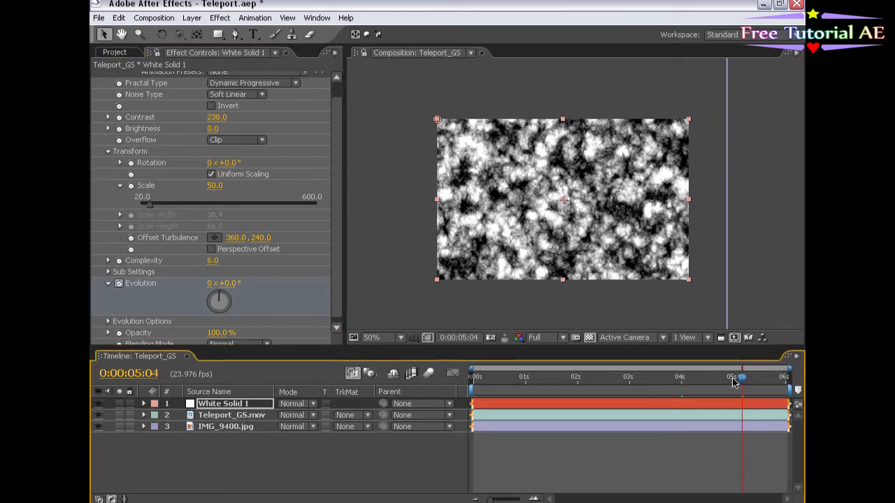
pyautogui.click(209, 284)
pyautogui.press('Return')
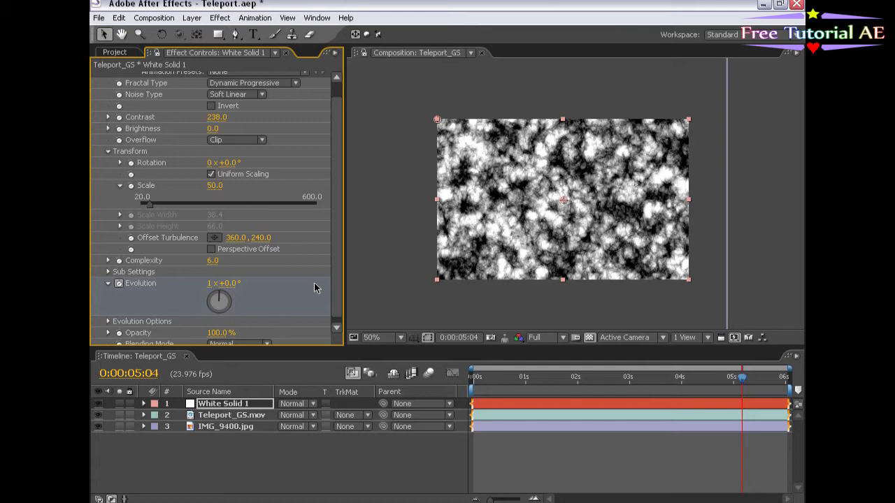
# Try an Evolution of 1 x +180° at 0:00:05:04, and undo it.
pyautogui.click(232, 285)
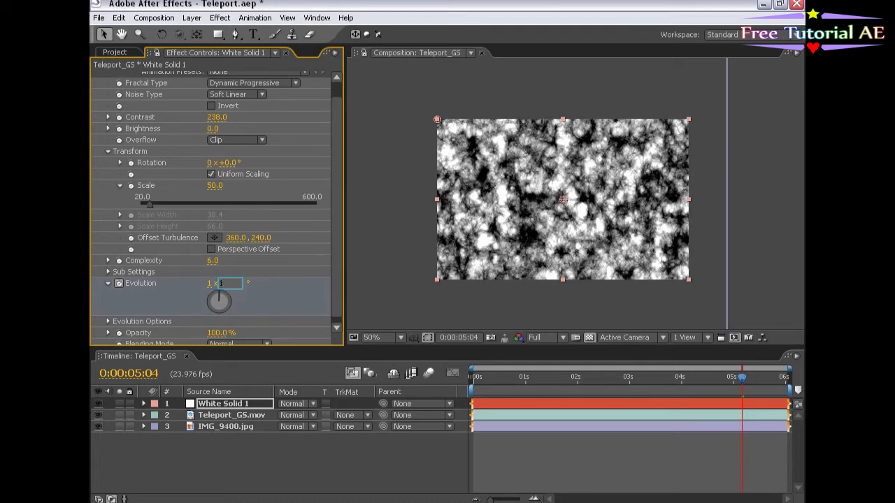
pyautogui.write('180')
pyautogui.press('Return')
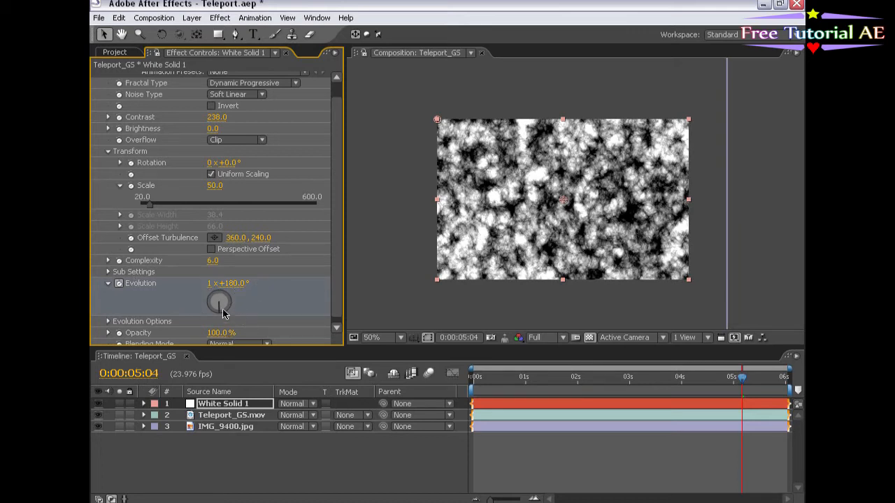
pyautogui.hotkey('ctrl', 'z')
# Start the work area at 0:00:04:00 and preview the evolving noise from there.
pyautogui.click(680, 378)
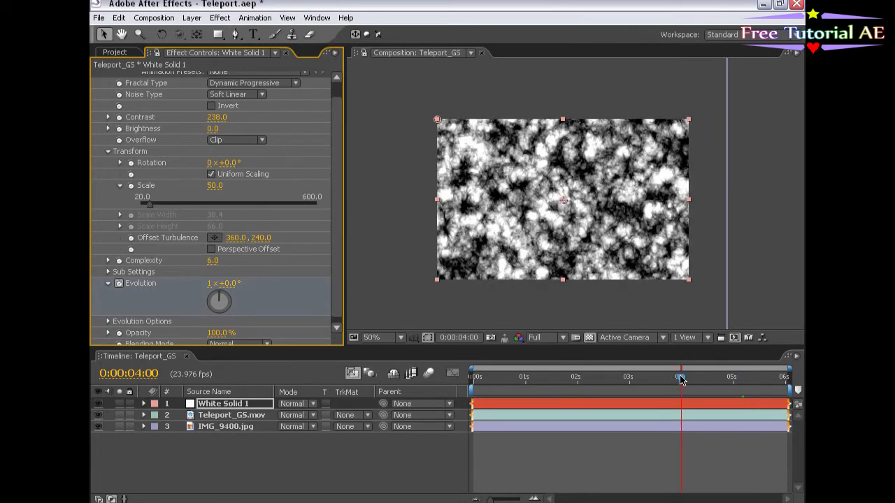
pyautogui.press('space')
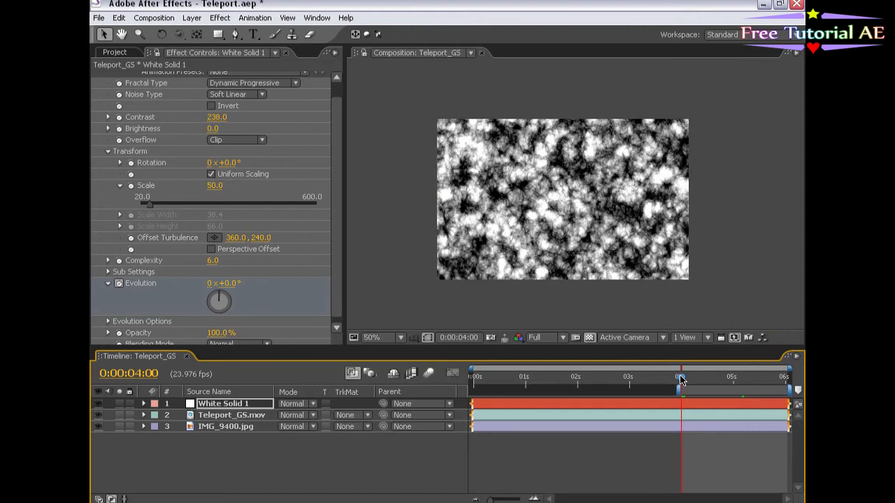
pyautogui.press('space')
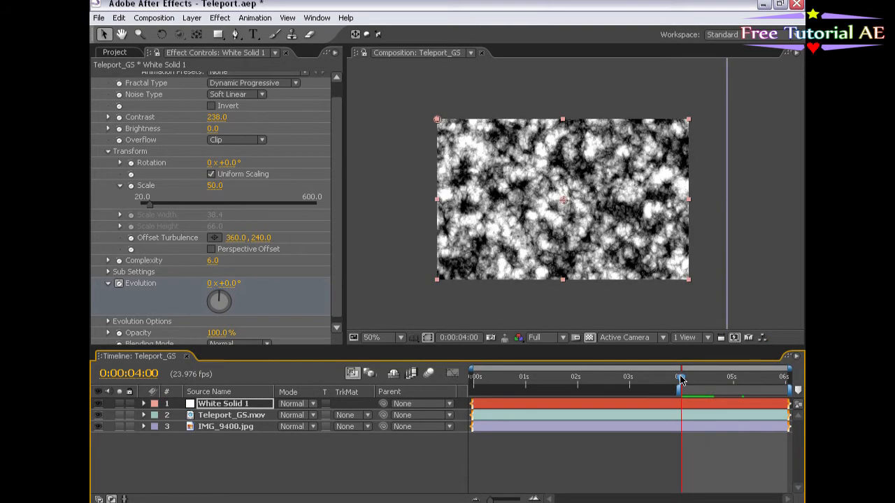
pyautogui.moveTo(689, 379); pyautogui.dragTo(682, 380)
# Try Fractal Noise Brightness values of 142 and -126, comparing against the footage below, and undo the last change.
pyautogui.scroll(2, 335, 260)
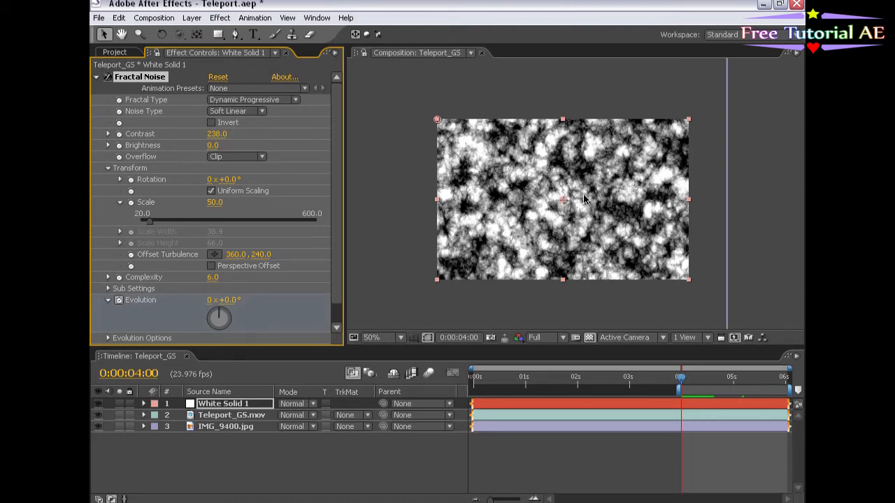
pyautogui.moveTo(213, 145); pyautogui.dragTo(310, 144)
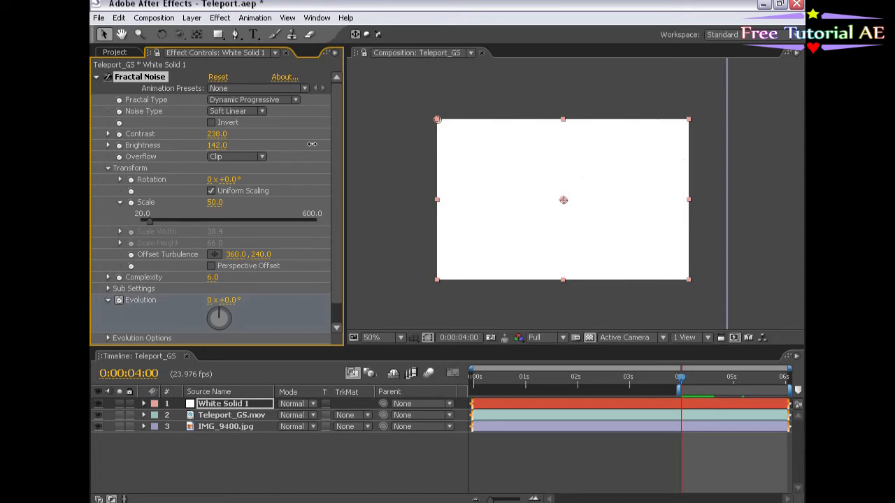
pyautogui.click(98, 404)
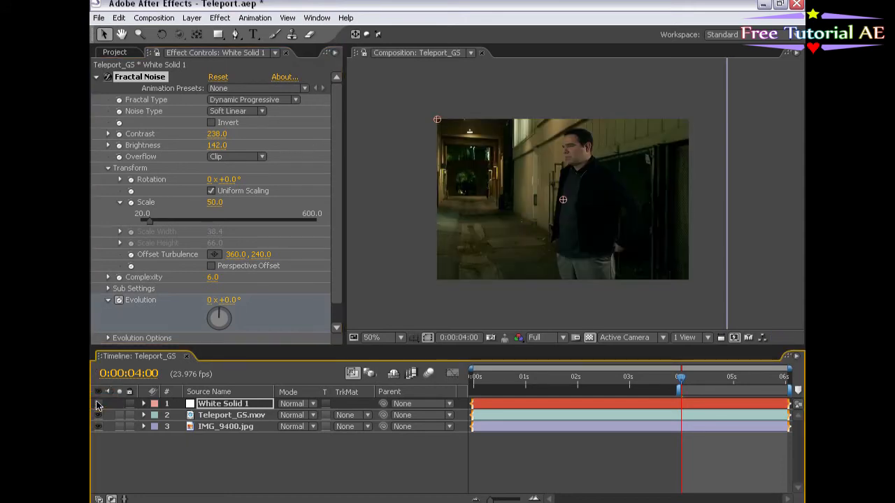
pyautogui.click(98, 405)
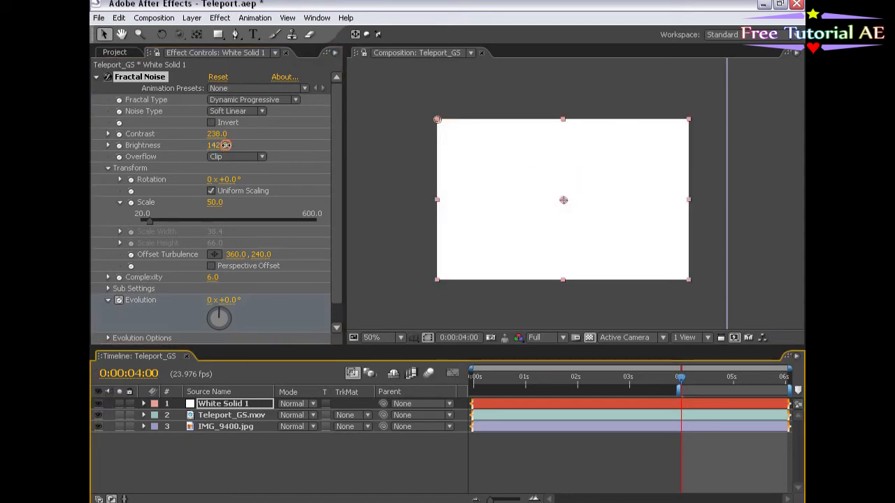
pyautogui.moveTo(209, 145); pyautogui.dragTo(92, 145)
pyautogui.moveTo(210, 145); pyautogui.dragTo(140, 145)
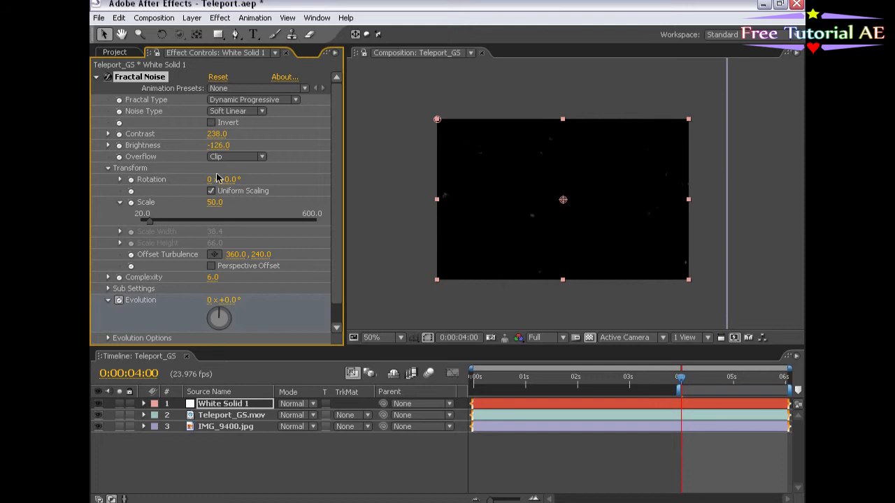
pyautogui.hotkey('ctrl', 'z')
# Raise the Fractal Noise Brightness to 150 and keyframe it at 0:00:04:00.
pyautogui.moveTo(218, 144); pyautogui.dragTo(332, 145)
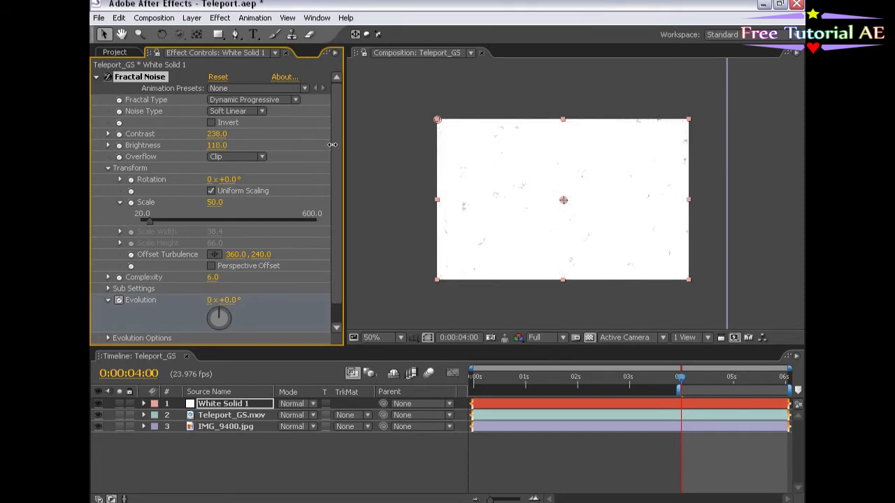
pyautogui.moveTo(222, 151); pyautogui.dragTo(240, 146)
pyautogui.click(119, 146)
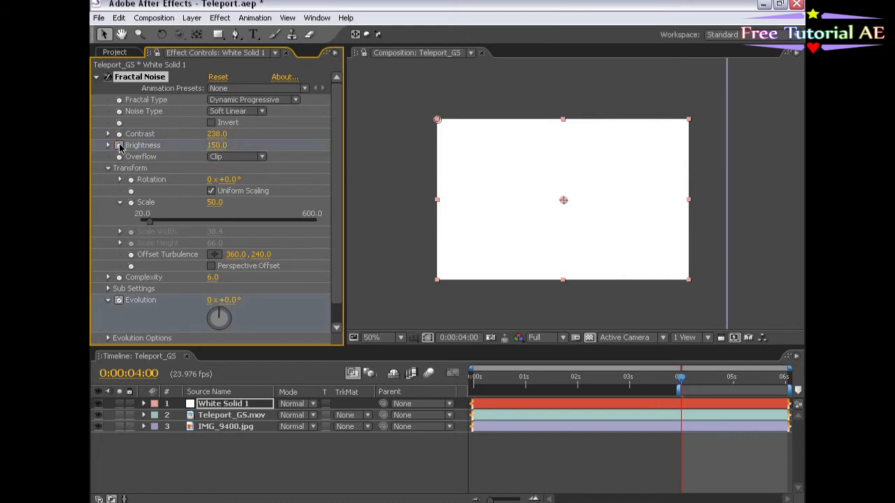
# Keyframe the noise Brightness at -170 at 0:00:05:00 and scrub back to 0:00:04:11 to check the fade.
pyautogui.click(733, 377)
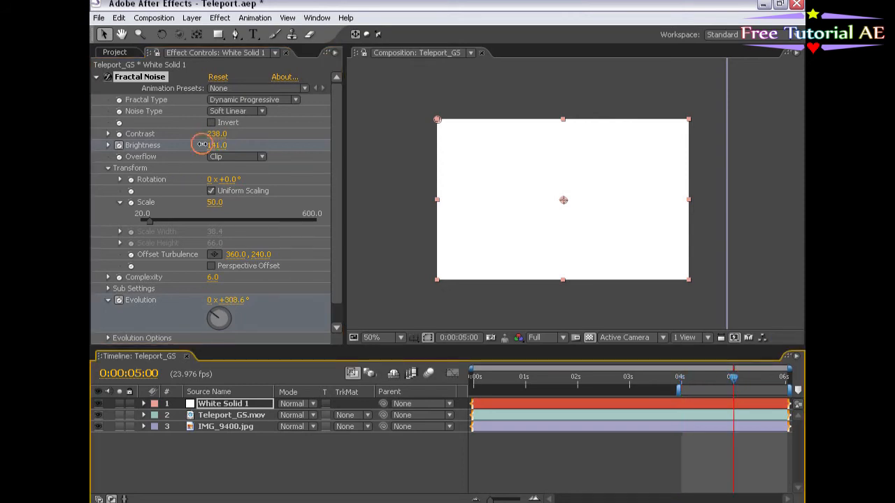
pyautogui.moveTo(201, 144); pyautogui.dragTo(98, 142)
pyautogui.moveTo(222, 146); pyautogui.dragTo(133, 145)
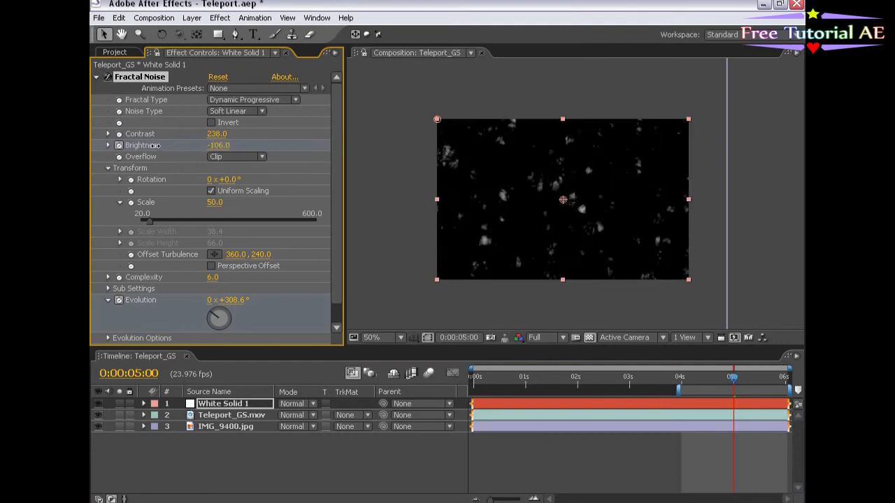
pyautogui.click(119, 146)
pyautogui.click(218, 144)
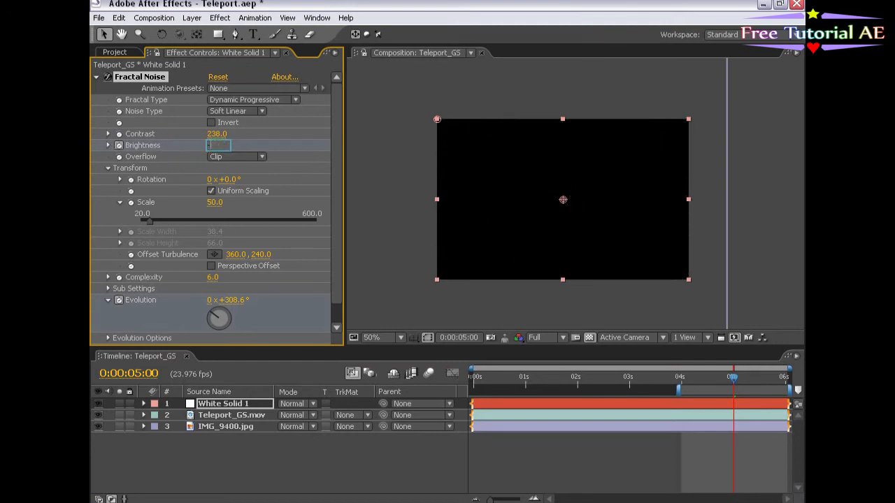
pyautogui.write('-170')
pyautogui.press('Return')
pyautogui.click(643, 450)
pyautogui.click(716, 378)
pyautogui.moveTo(712, 380)
pyautogui.mouseDown()
pyautogui.moveTo(689, 378)
pyautogui.moveTo(704, 378)
pyautogui.mouseUp()
# Rename the White Solid 1 layer as Fractal Matte.
pyautogui.click(217, 404)
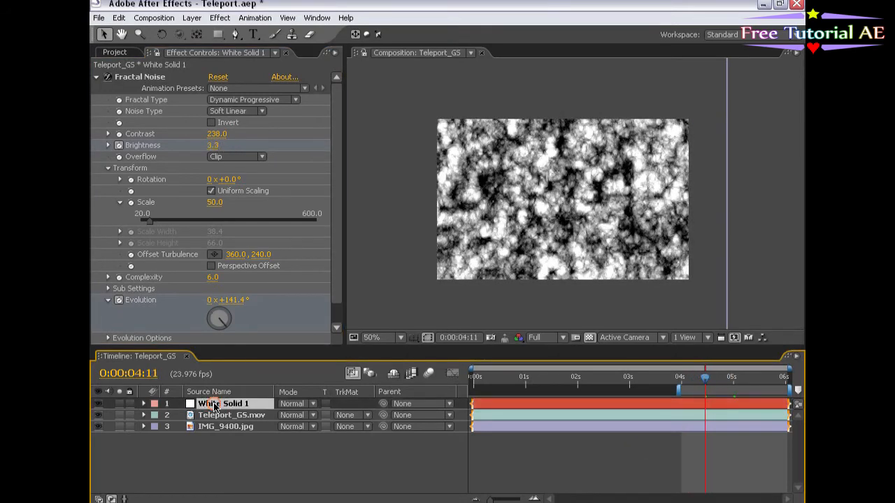
pyautogui.press('Return')
pyautogui.write('Fr')
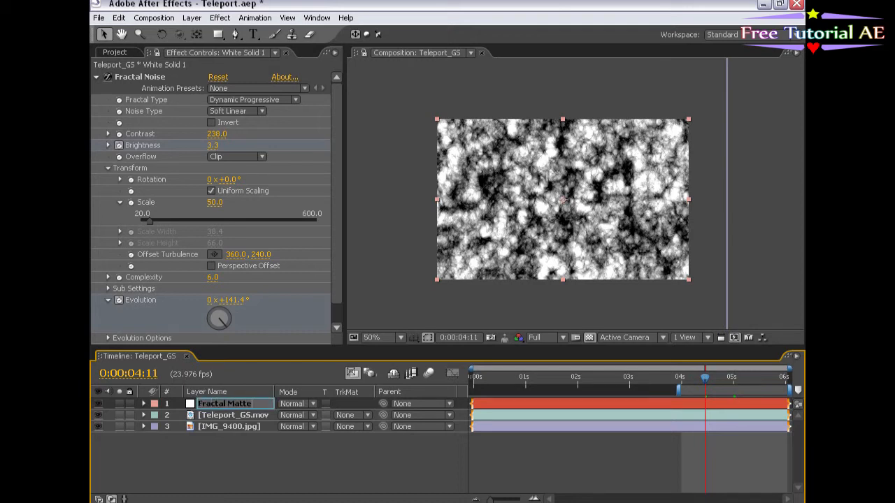
pyautogui.write('actal Matte')
pyautogui.press('Return')
pyautogui.click(233, 443)
# Set the Teleport_GS.mov layer's track matte to Luma Matte "Fractal Matte".
pyautogui.click(223, 417)
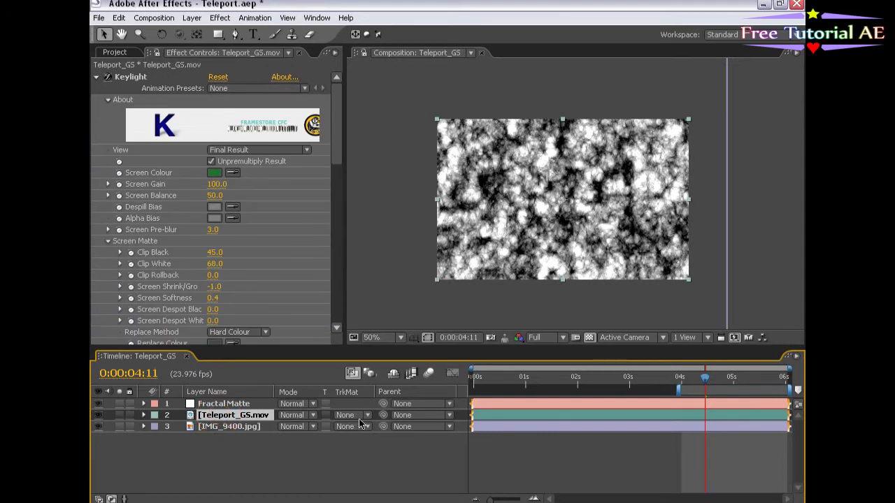
pyautogui.click(235, 404)
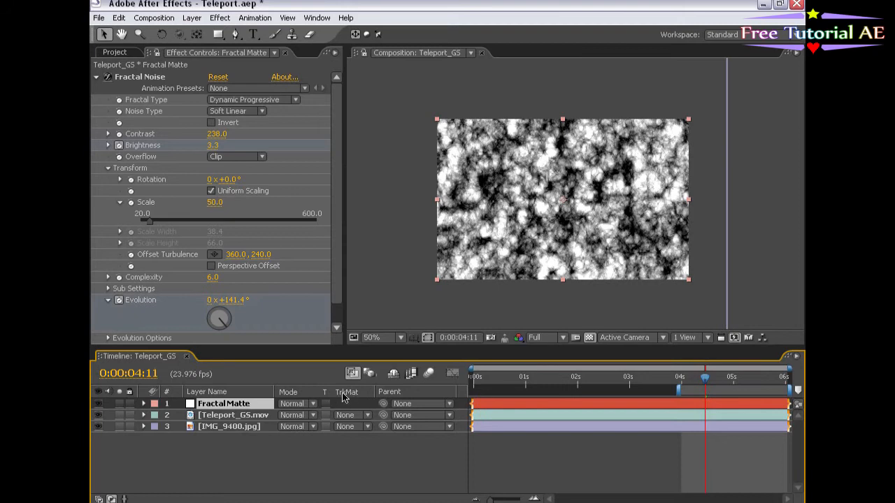
pyautogui.click(344, 415)
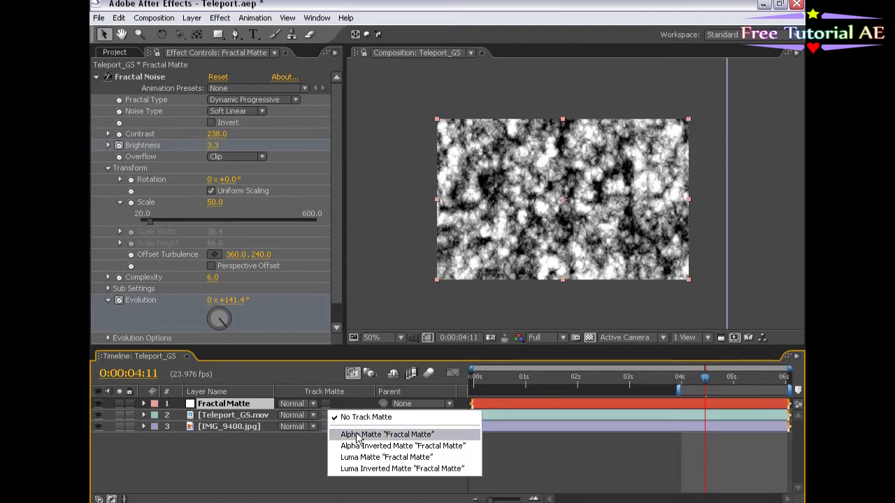
pyautogui.click(439, 458)
# Scrub the dissolve from 0:00:04:00, briefly showing the Fractal Matte layer, to examine how the matte erases the man.
pyautogui.click(683, 378)
pyautogui.moveTo(682, 378); pyautogui.dragTo(703, 378)
pyautogui.click(97, 404)
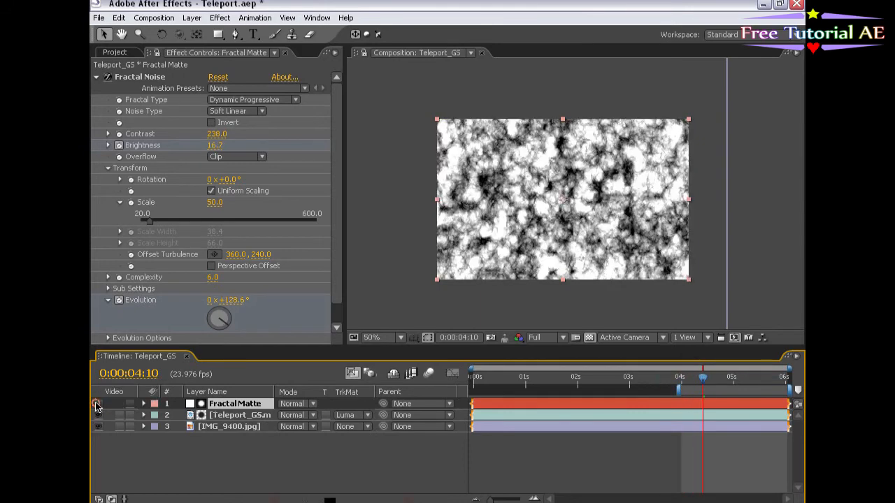
pyautogui.click(97, 404)
pyautogui.moveTo(703, 378)
pyautogui.mouseDown()
pyautogui.moveTo(720, 378)
pyautogui.moveTo(686, 377)
pyautogui.mouseUp()
pyautogui.press('.')
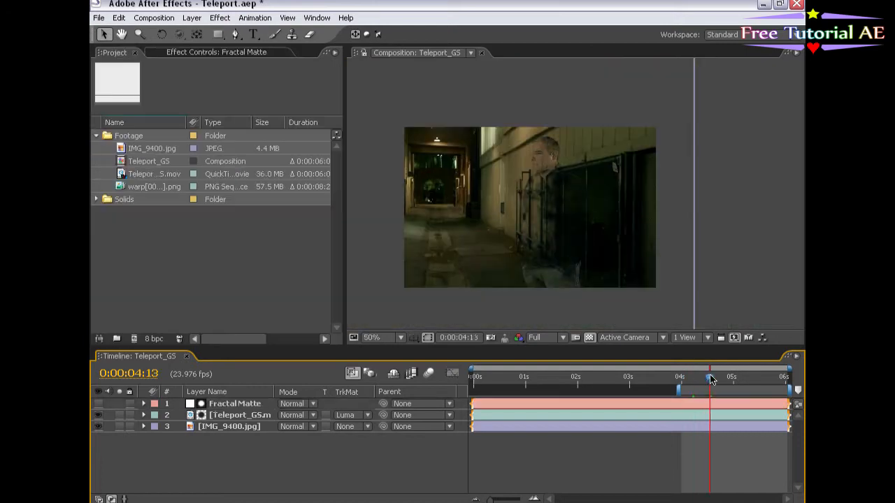
pyautogui.moveTo(711, 380)
pyautogui.mouseDown()
pyautogui.moveTo(687, 379)
pyautogui.moveTo(718, 379)
pyautogui.moveTo(701, 376)
pyautogui.mouseUp()
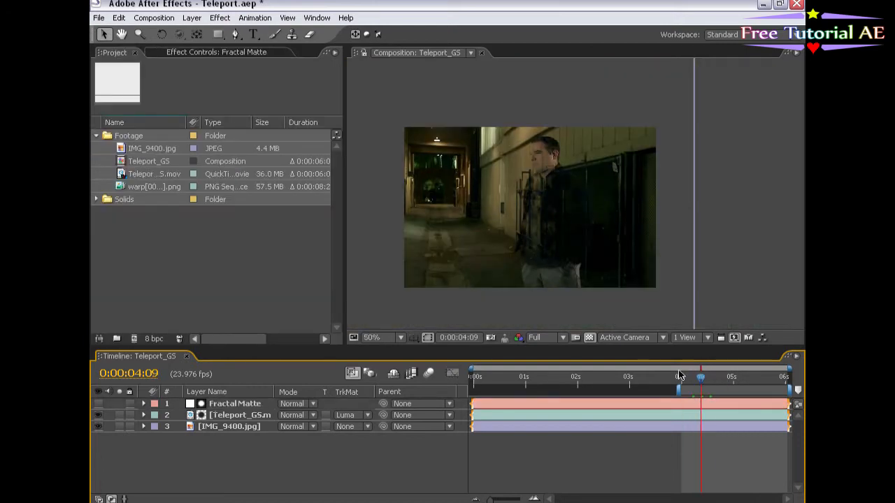
# Open the warp[0001-0260].png sequence, scrub through its animation, and close its footage view.
pyautogui.doubleClick(122, 181)
pyautogui.click(357, 309)
pyautogui.moveTo(365, 312); pyautogui.dragTo(474, 311)
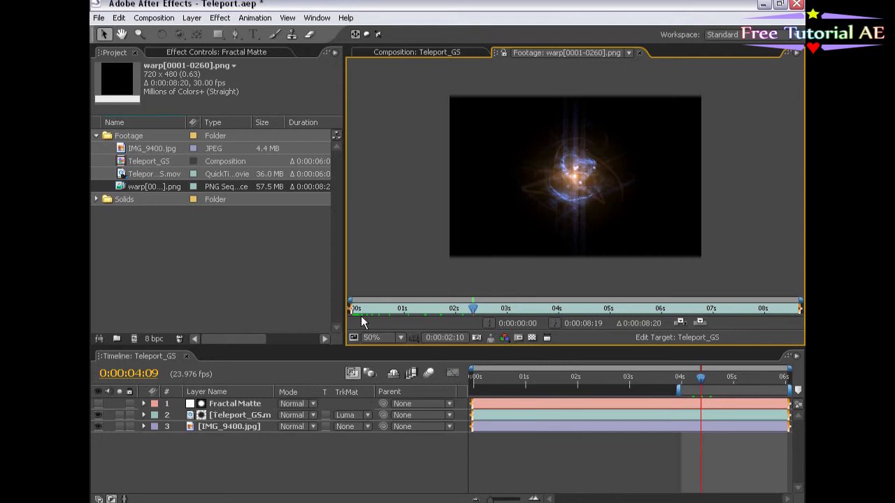
pyautogui.moveTo(462, 314); pyautogui.dragTo(376, 311)
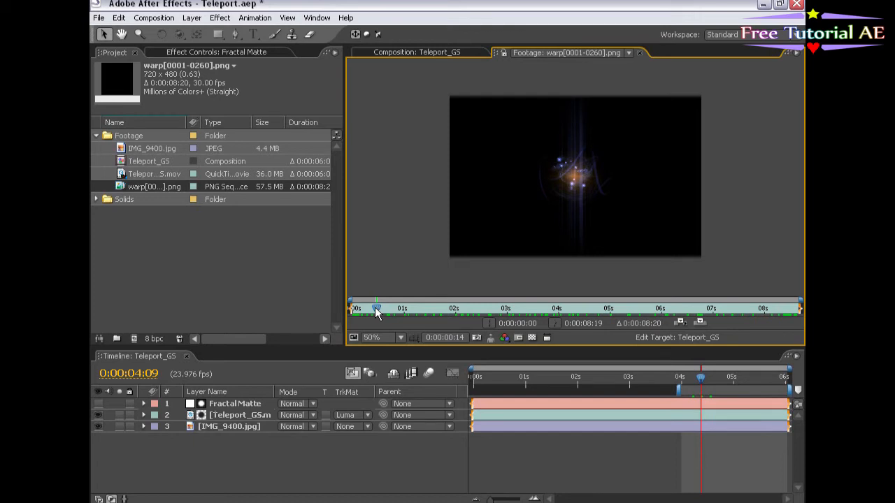
pyautogui.moveTo(377, 310); pyautogui.dragTo(545, 310)
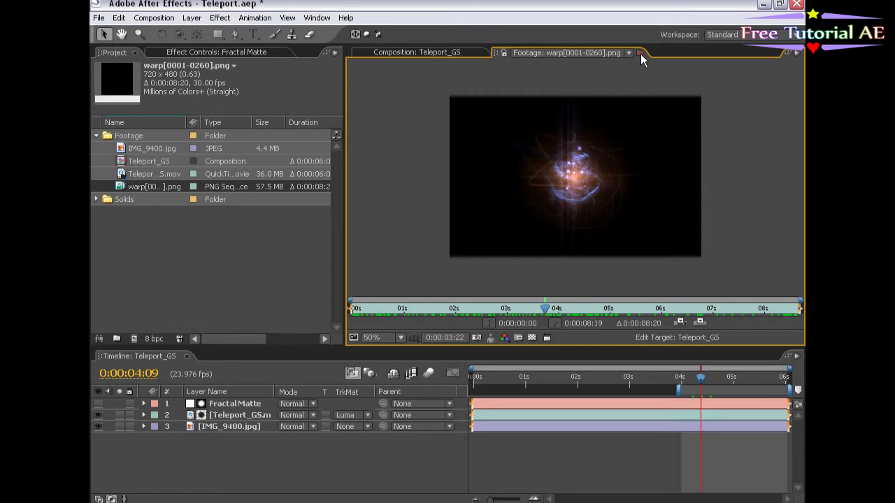
pyautogui.click(641, 54)
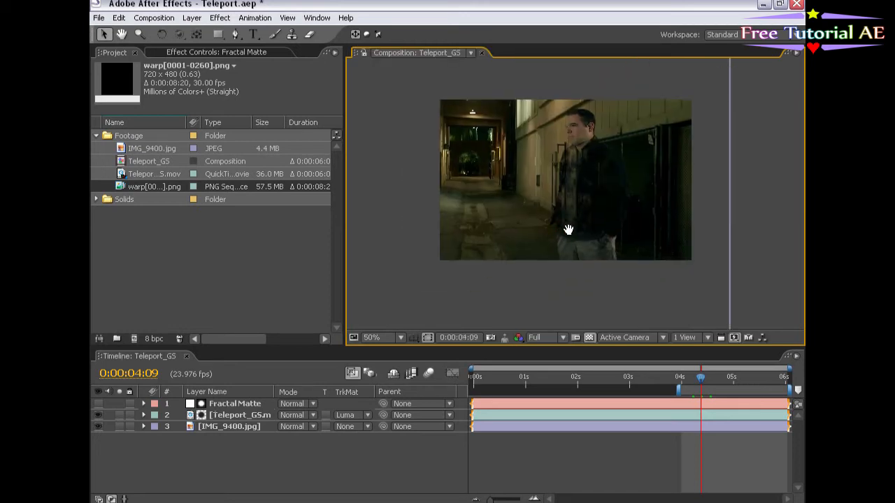
# Go to 0:00:04:01 and add the warp sequence as the topmost layer, starting just after the 3-second mark.
pyautogui.scroll(2, 568, 210)
pyautogui.moveTo(703, 381); pyautogui.dragTo(686, 381)
pyautogui.press(',')
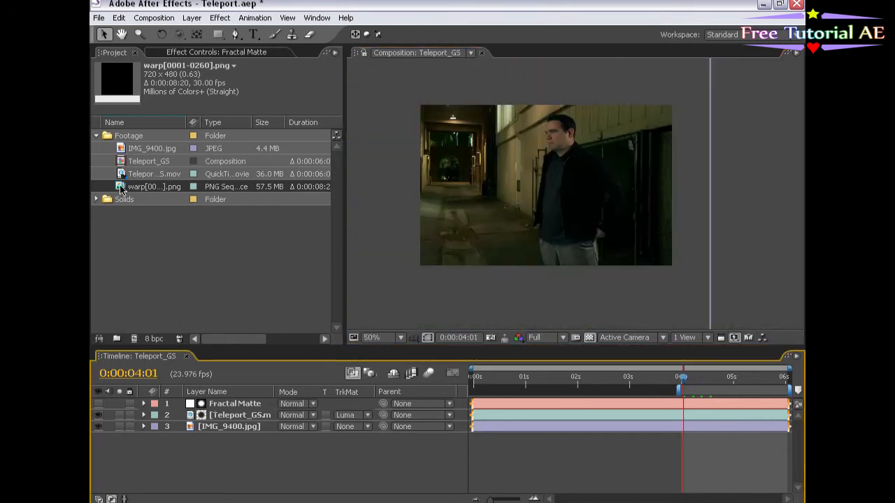
pyautogui.moveTo(121, 190); pyautogui.dragTo(666, 405)
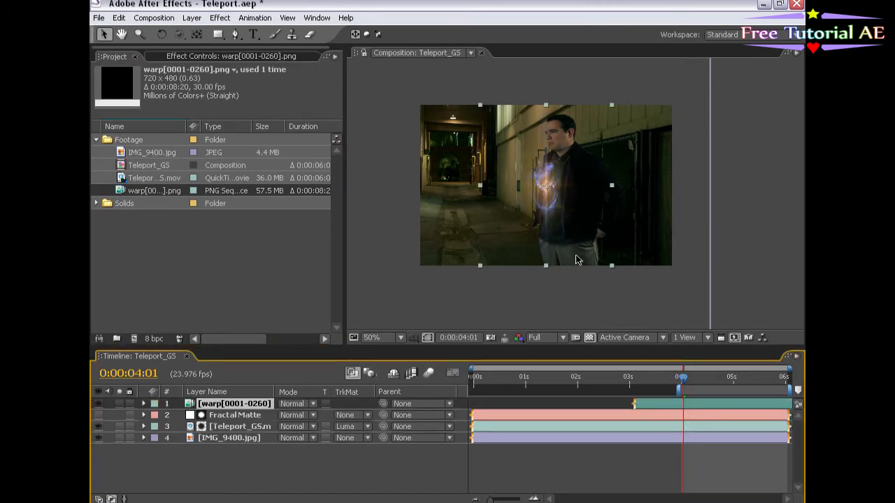
# Reinterpret the warp[0001-0260].png footage with a Square Pixels pixel aspect ratio.
pyautogui.rightClick(138, 192)
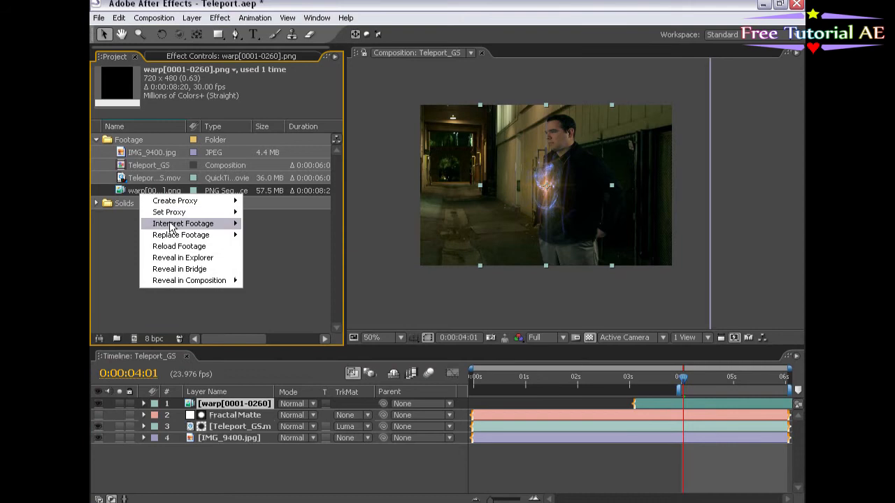
pyautogui.moveTo(168, 229)
pyautogui.click(262, 223)
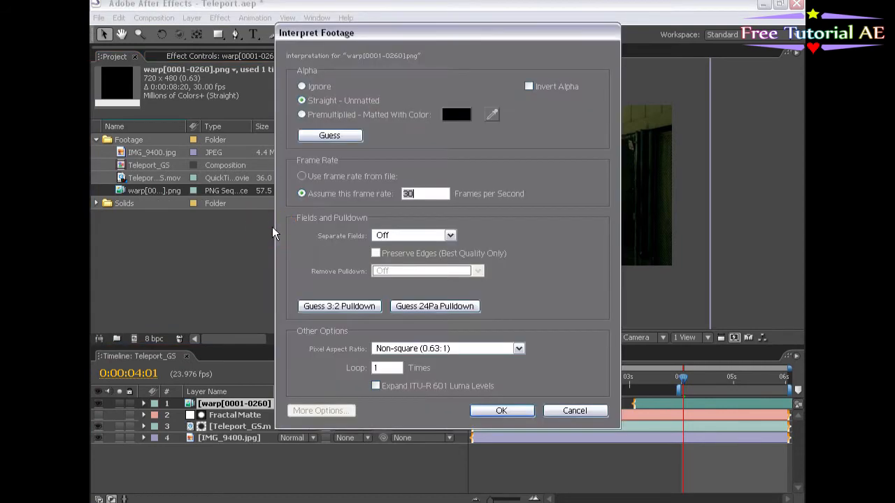
pyautogui.click(393, 347)
pyautogui.click(398, 360)
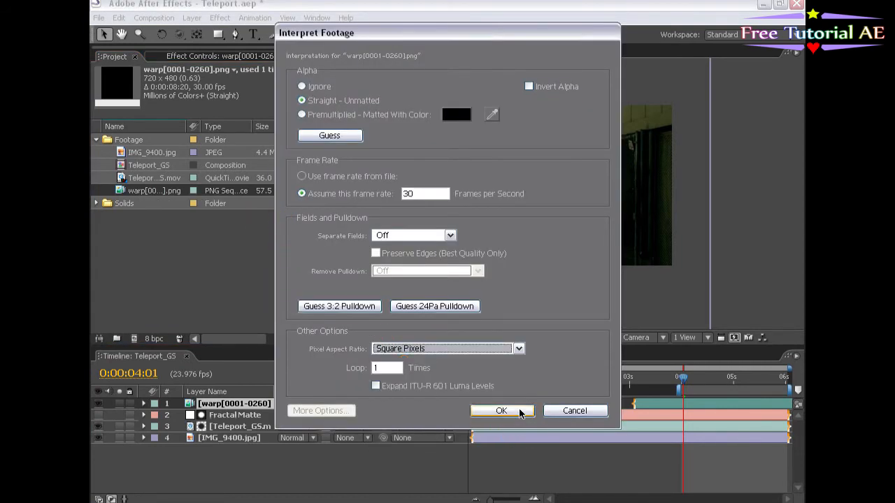
pyautogui.click(511, 412)
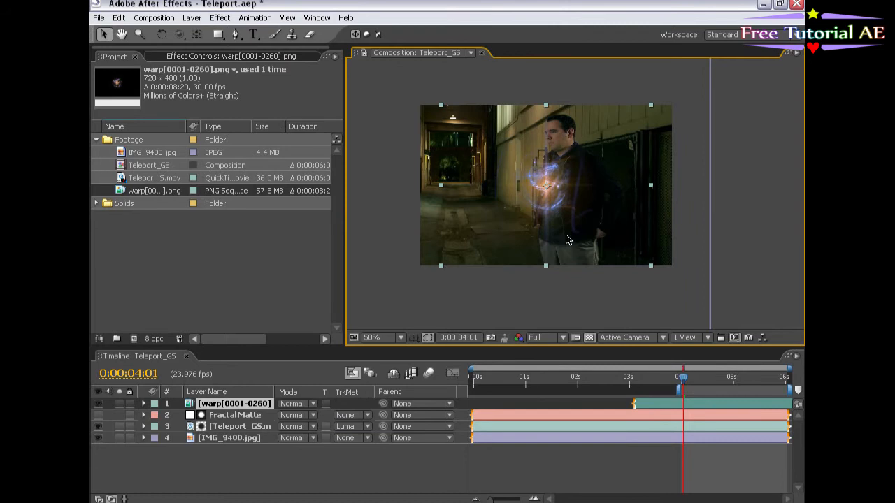
# Shift the warp layer to start at about the 3.5-second mark and reposition it over the man's chest.
pyautogui.click(692, 403)
pyautogui.moveTo(692, 403); pyautogui.dragTo(742, 404)
pyautogui.moveTo(681, 377); pyautogui.dragTo(685, 404)
pyautogui.click(650, 378)
pyautogui.moveTo(651, 378); pyautogui.dragTo(720, 378)
pyautogui.moveTo(569, 193); pyautogui.dragTo(588, 196)
# At 0:00:04:07, scale the warp layer up proportionally until its bounds extend beyond the composition frame.
pyautogui.moveTo(721, 378); pyautogui.dragTo(696, 378)
pyautogui.scroll(1, 586, 234)
pyautogui.scroll(-1, 670, 276)
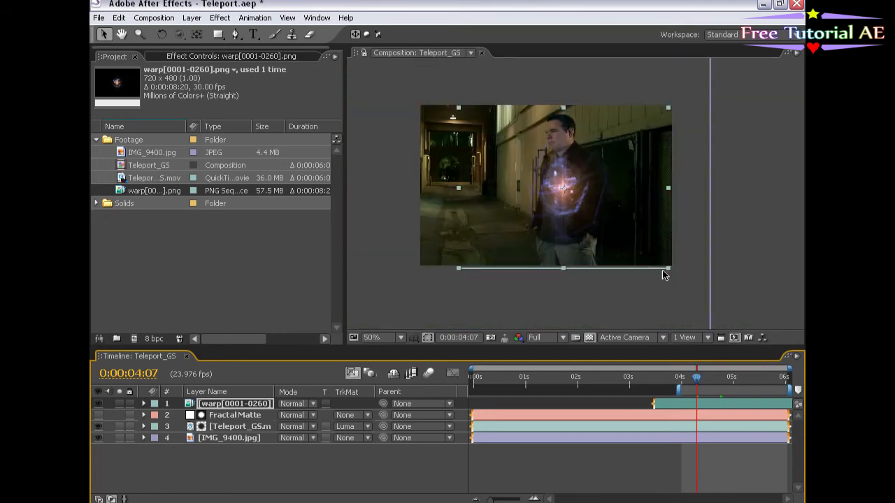
pyautogui.moveTo(673, 272); pyautogui.dragTo(716, 305)
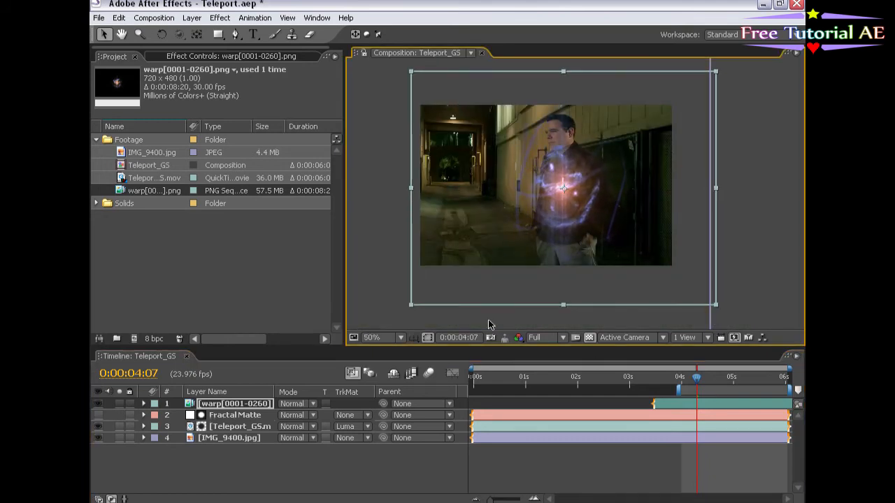
# Set the warp layer's blending mode to Add.
pyautogui.click(292, 404)
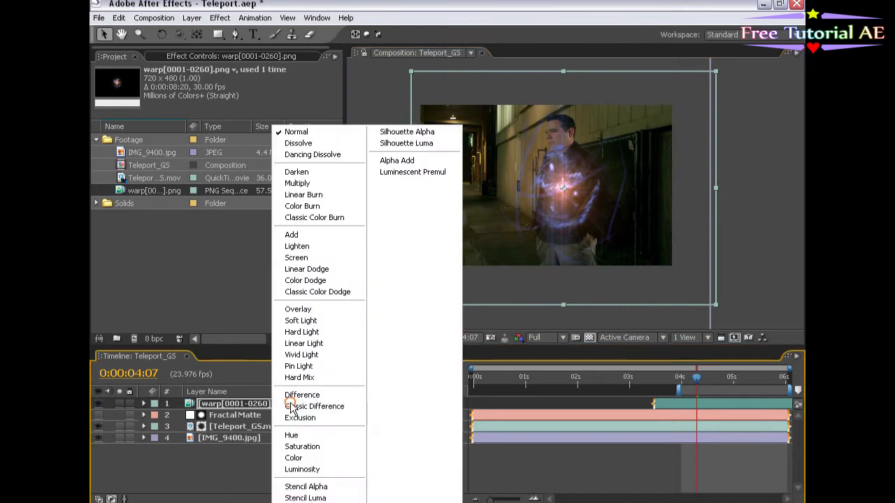
pyautogui.click(288, 235)
pyautogui.click(670, 466)
pyautogui.scroll(1, 563, 231)
pyautogui.scroll(-1, 568, 185)
# Duplicate the warp layer and offset the copy to start slightly later, just before the 4-second mark.
pyautogui.click(704, 404)
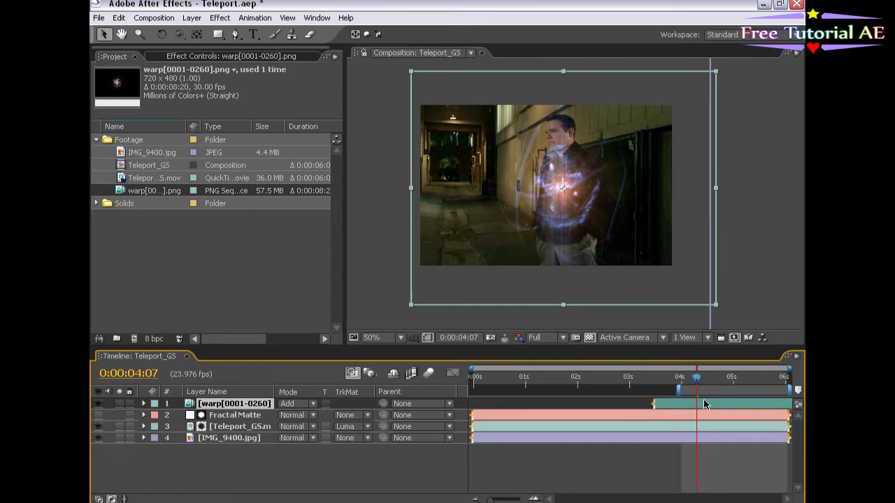
pyautogui.hotkey('ctrl', 'd')
pyautogui.moveTo(669, 403); pyautogui.dragTo(683, 404)
# Extend the work area's start back to before the 3-second mark and preview the doubled warp through 0:00:04:20.
pyautogui.moveTo(624, 392)
pyautogui.mouseDown()
pyautogui.moveTo(713, 383)
pyautogui.moveTo(610, 392)
pyautogui.mouseUp()
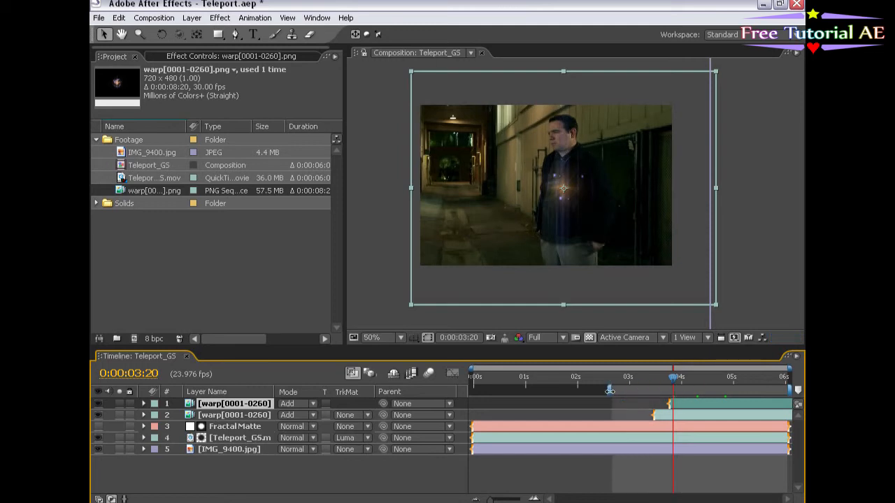
pyautogui.press('KP_0')
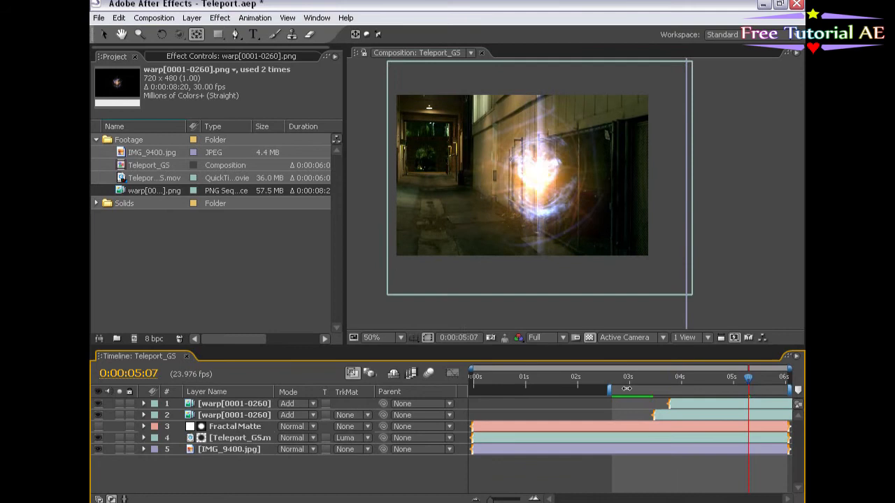
pyautogui.moveTo(658, 381); pyautogui.dragTo(723, 377)
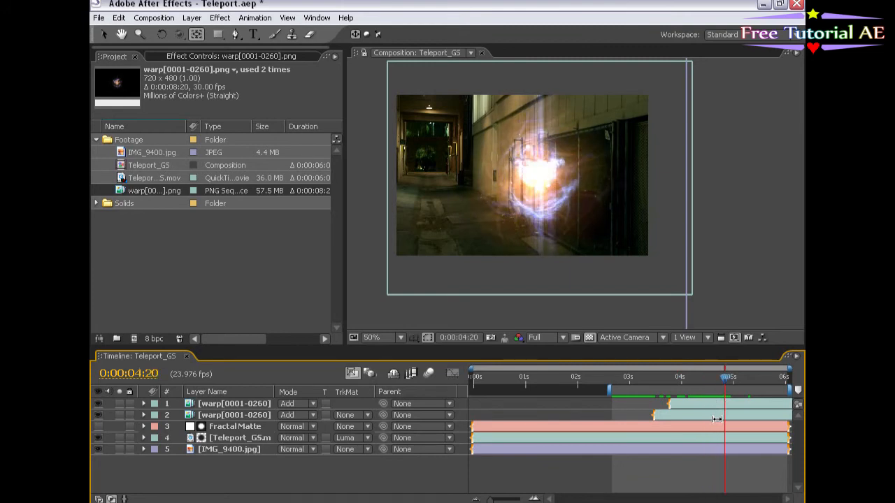
# Fade out the lower warp layer with Opacity keyframes of 100% at 0:00:04:20 and 0% at 0:00:05:09.
pyautogui.click(217, 416)
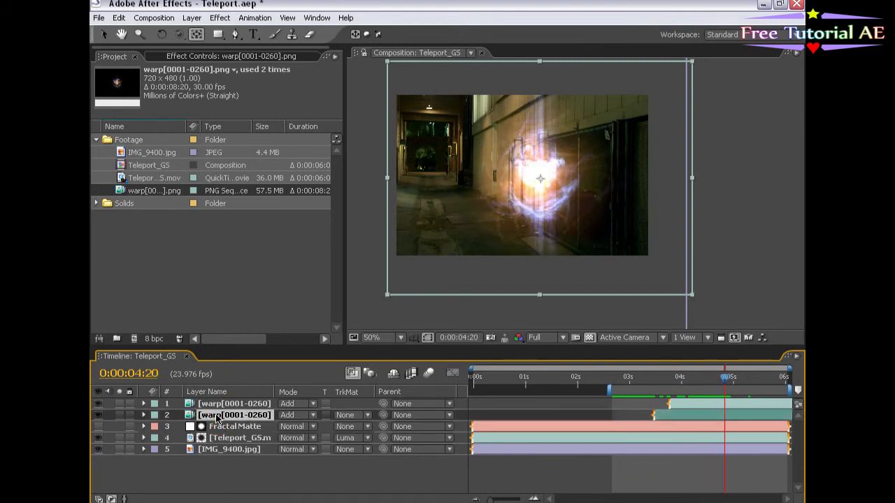
pyautogui.press('t')
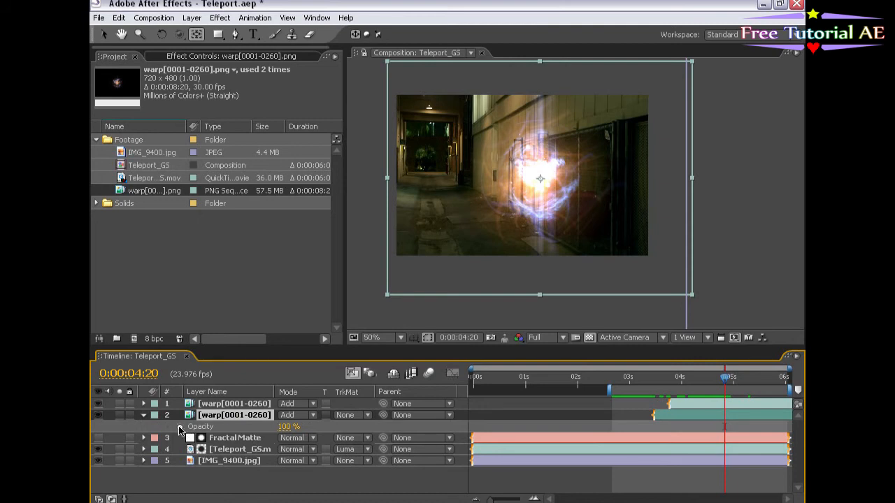
pyautogui.click(179, 428)
pyautogui.moveTo(727, 388); pyautogui.dragTo(752, 383)
pyautogui.click(288, 427)
pyautogui.write('0')
pyautogui.press('Return')
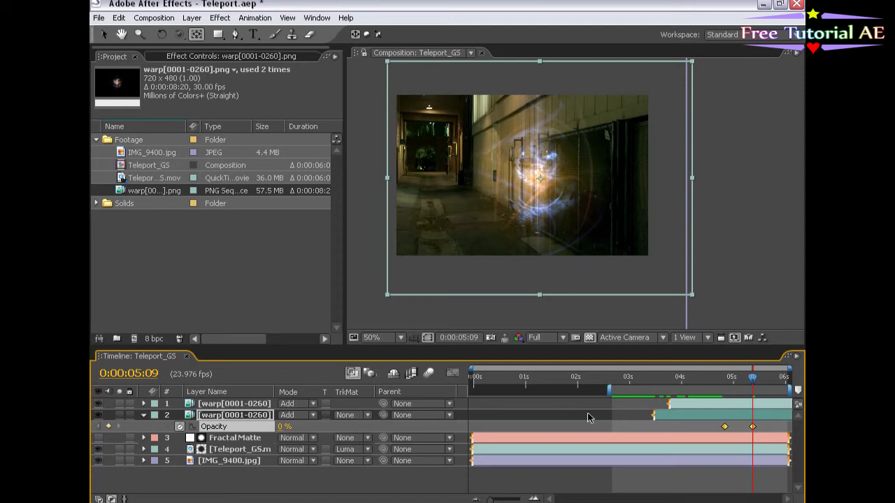
# Paste the Opacity fade-out keyframes onto the upper warp layer at 0:00:04:22, review the result, and collapse both layers.
pyautogui.click(725, 404)
pyautogui.moveTo(731, 377); pyautogui.dragTo(730, 381)
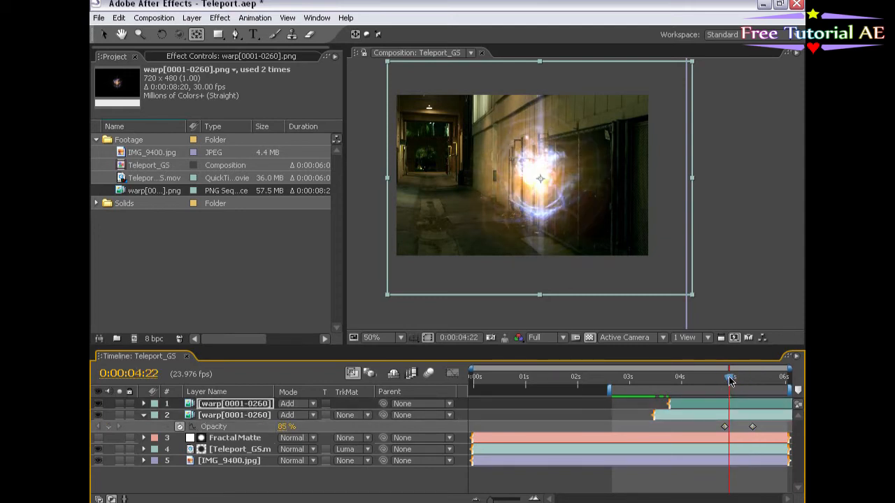
pyautogui.hotkey('ctrl', 'v')
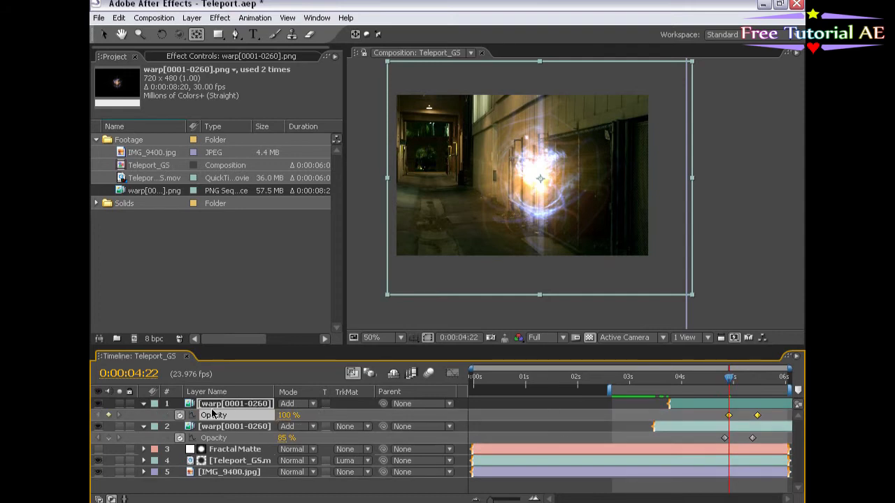
pyautogui.moveTo(722, 386)
pyautogui.mouseDown()
pyautogui.moveTo(765, 386)
pyautogui.moveTo(659, 391)
pyautogui.moveTo(706, 393)
pyautogui.mouseUp()
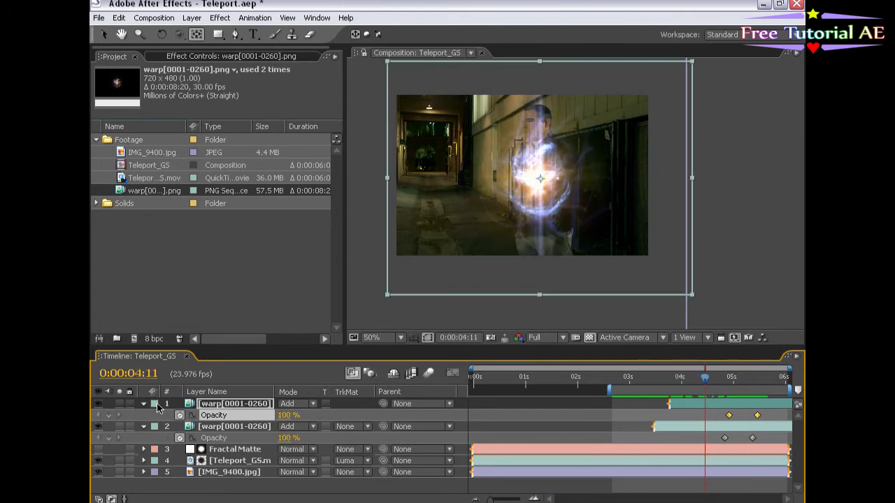
pyautogui.click(144, 404)
pyautogui.click(144, 415)
pyautogui.click(455, 484)
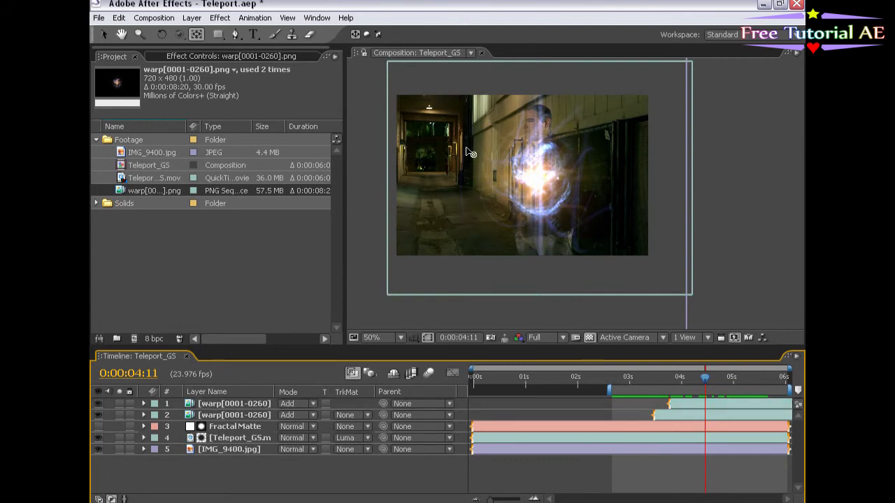
# Create a new 720 x 480 solid layer in pale blue on top of the composition.
pyautogui.click(191, 17)
pyautogui.moveTo(203, 32)
pyautogui.click(371, 44)
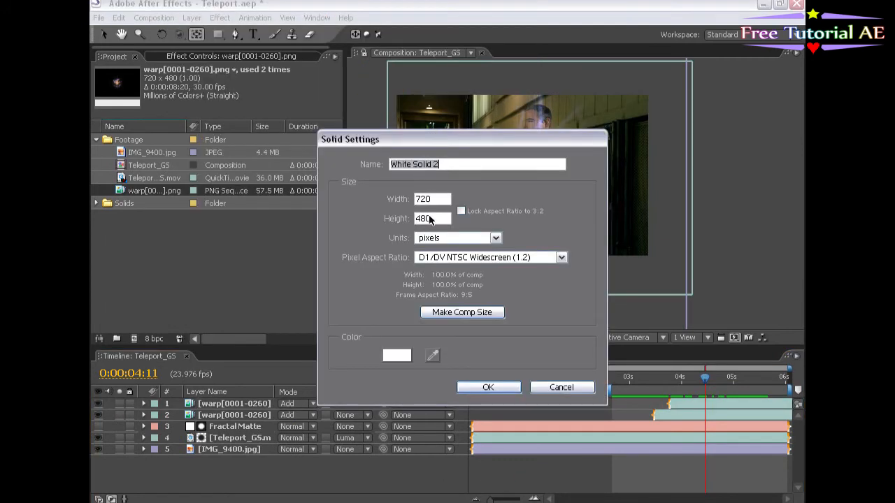
pyautogui.click(397, 356)
pyautogui.click(391, 359)
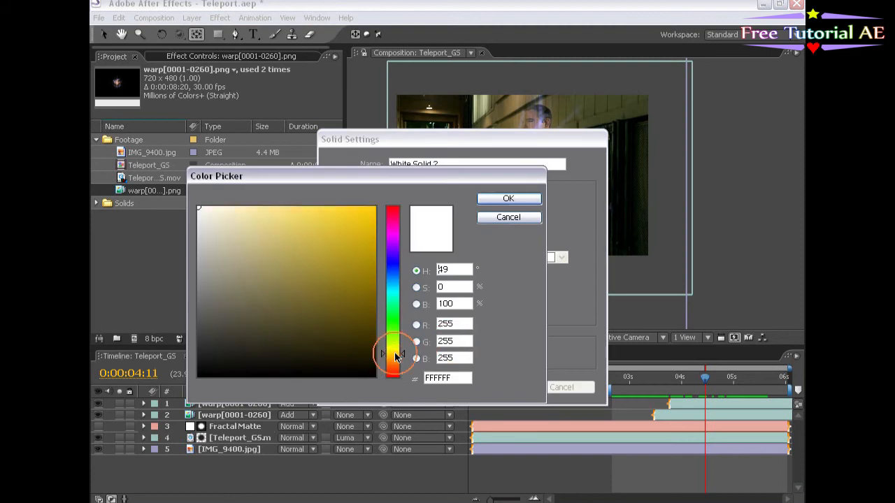
pyautogui.click(250, 207)
pyautogui.click(395, 272)
pyautogui.moveTo(395, 273); pyautogui.dragTo(394, 284)
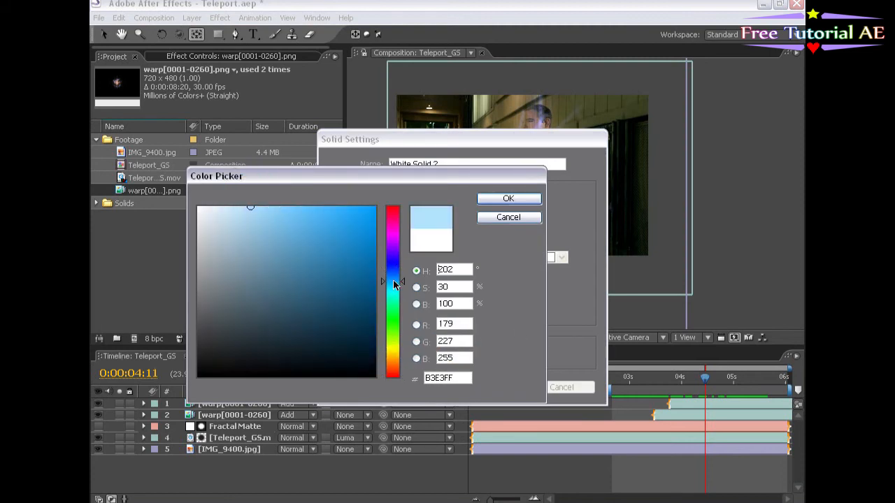
pyautogui.click(240, 201)
pyautogui.click(517, 200)
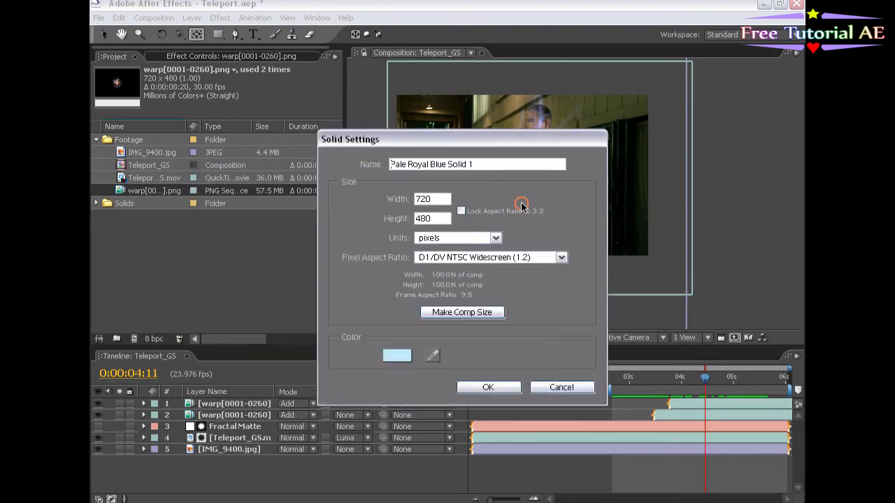
pyautogui.click(507, 390)
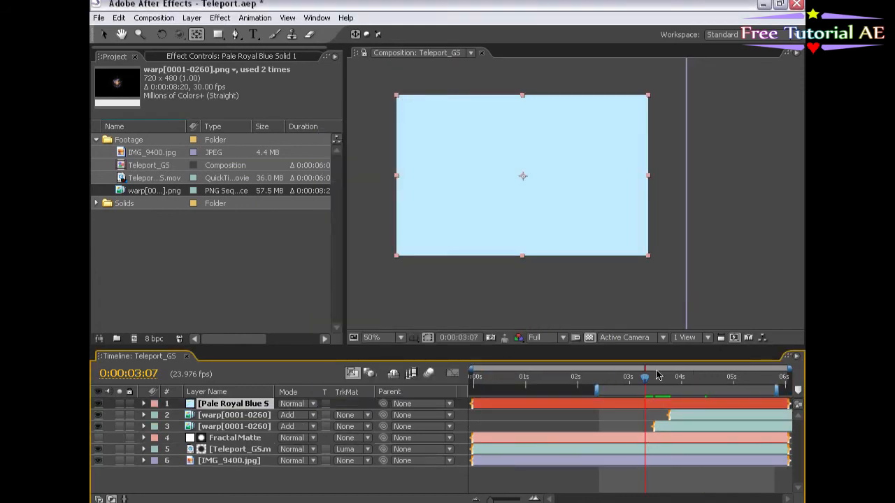
# Split the pale blue solid at 0:00:03:07 and delete the earlier part.
pyautogui.hotkey('ctrl', 'shift', 'd')
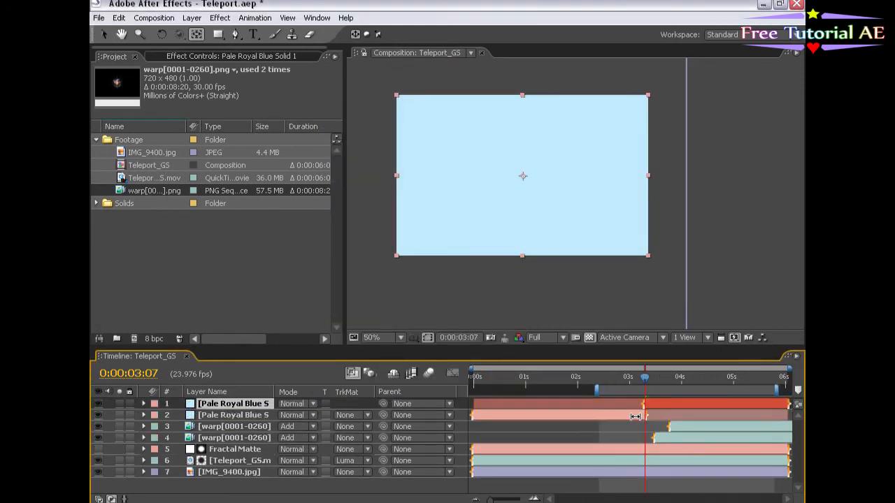
pyautogui.click(636, 416)
pyautogui.press('Delete')
pyautogui.click(657, 403)
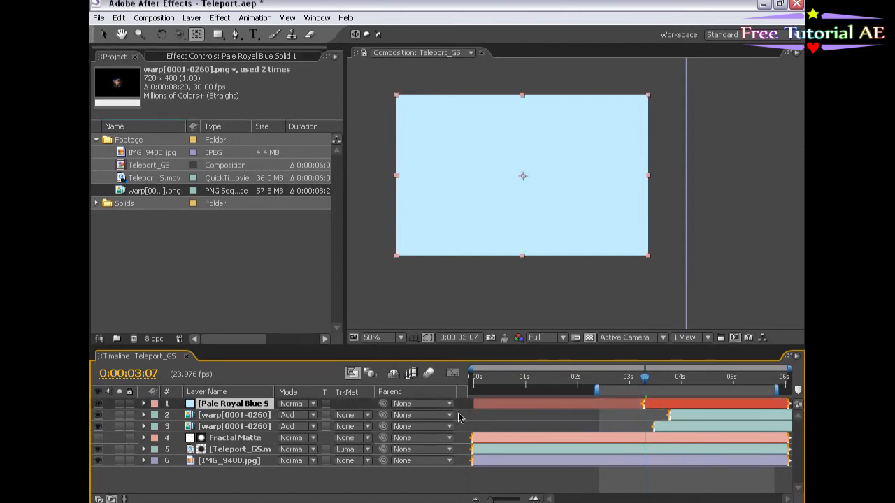
# Add an Opacity keyframe of 0% to the pale blue solid at 0:00:03:07.
pyautogui.press('t')
pyautogui.click(180, 415)
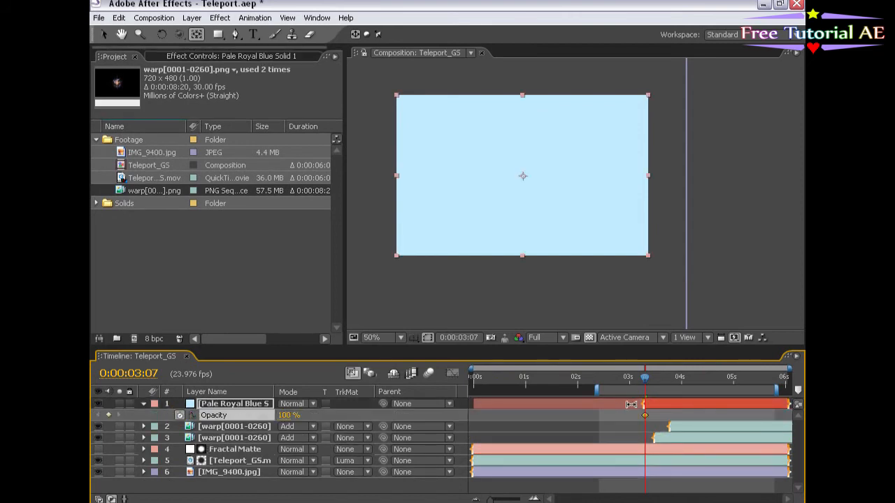
pyautogui.click(286, 415)
pyautogui.write('0')
pyautogui.press('Return')
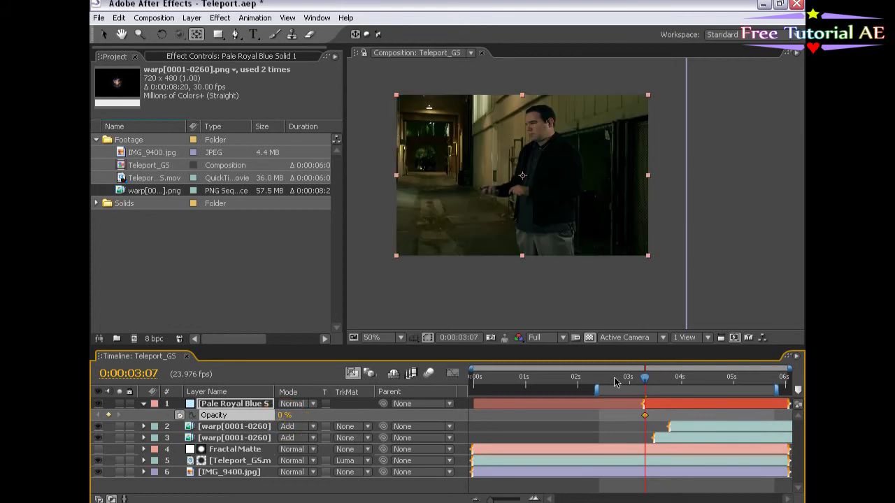
# Raise the pale blue solid's Opacity to 14% at 0:00:03:16 and set its blending mode to Add.
pyautogui.moveTo(648, 380); pyautogui.dragTo(664, 380)
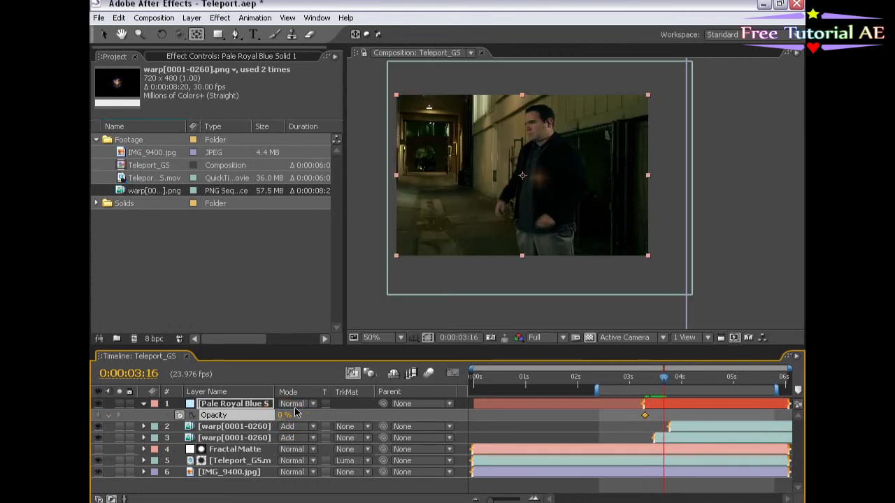
pyautogui.moveTo(283, 415); pyautogui.dragTo(292, 415)
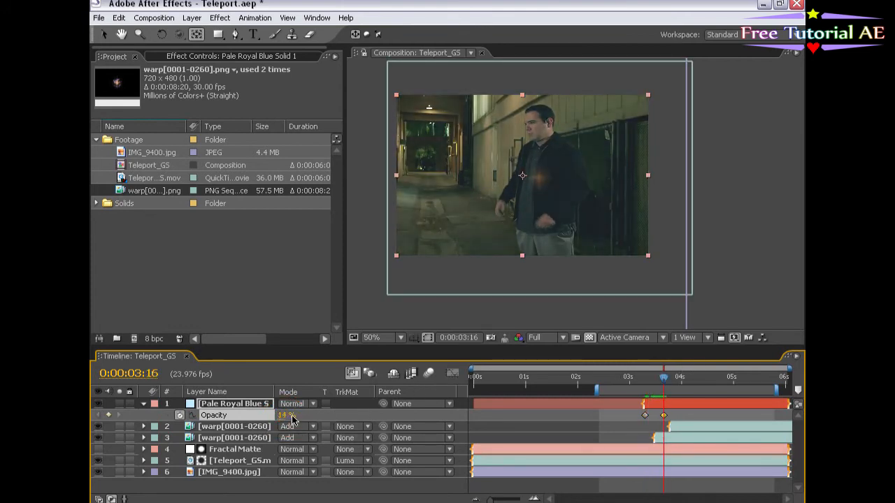
pyautogui.click(299, 404)
pyautogui.click(308, 235)
# Hold the solid's 14% Opacity with a keyframe at 0:00:05:04 and fade it to 0% at 0:00:05:11.
pyautogui.moveTo(664, 394); pyautogui.dragTo(744, 386)
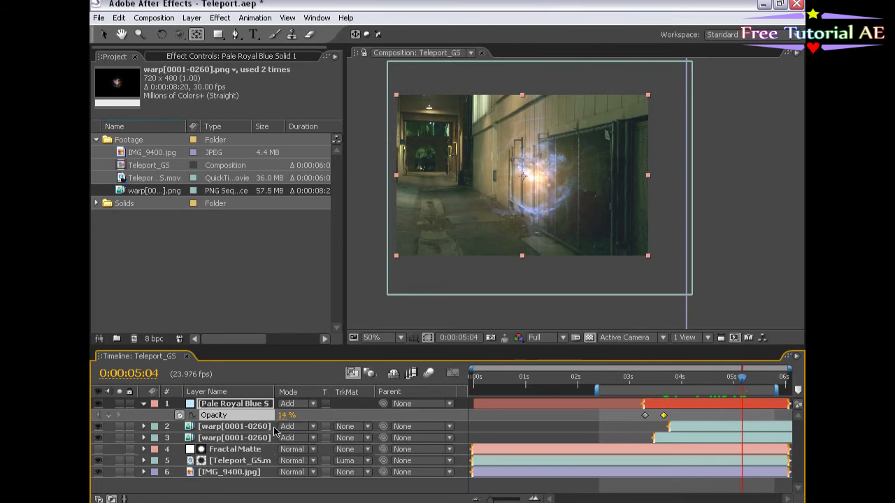
pyautogui.click(106, 417)
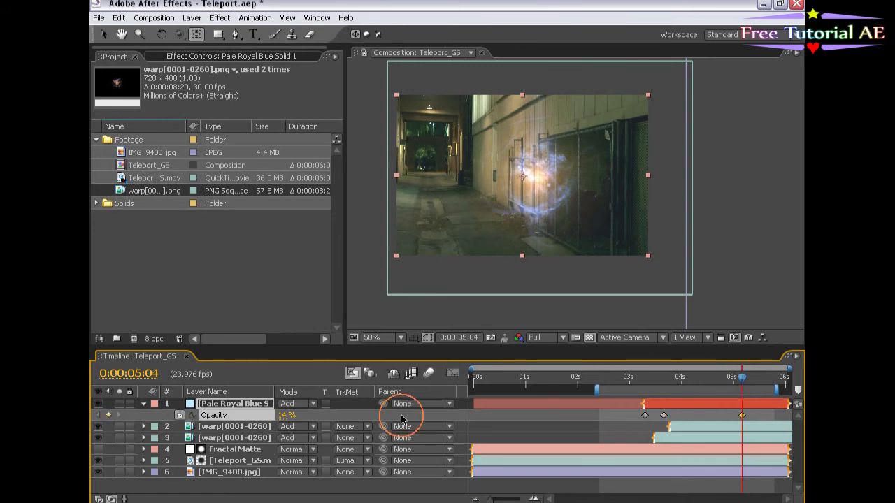
pyautogui.click(757, 380)
pyautogui.click(283, 416)
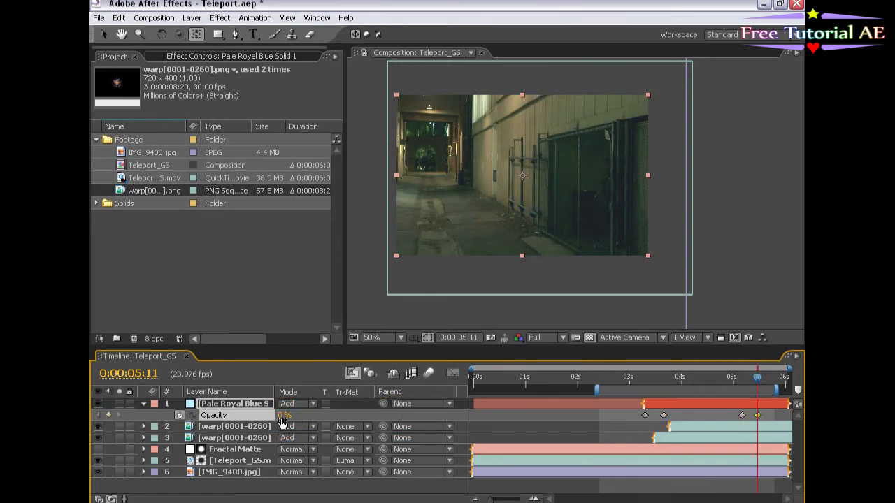
pyautogui.write('0')
pyautogui.press('Return')
# Scrub through the solid's glow and shift its two fade-in Opacity keyframes later, ending at about 0:00:04:00.
pyautogui.moveTo(762, 389); pyautogui.dragTo(746, 382)
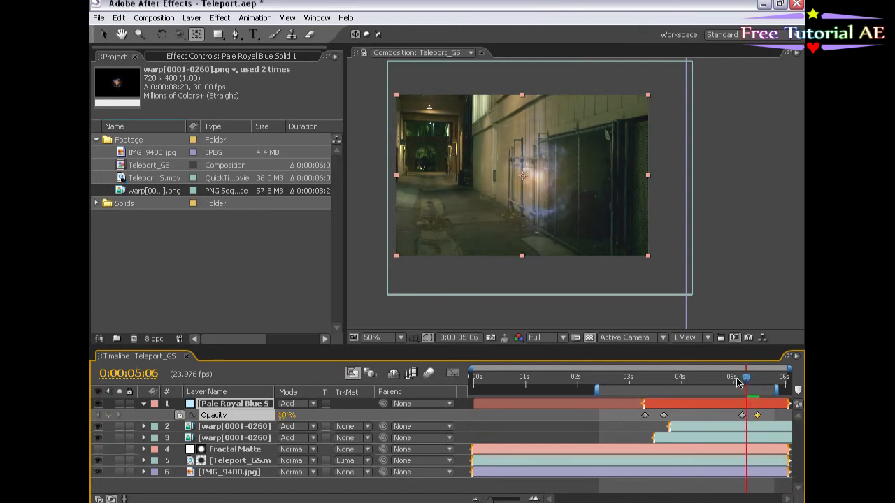
pyautogui.click(650, 379)
pyautogui.moveTo(650, 379); pyautogui.dragTo(758, 381)
pyautogui.click(661, 379)
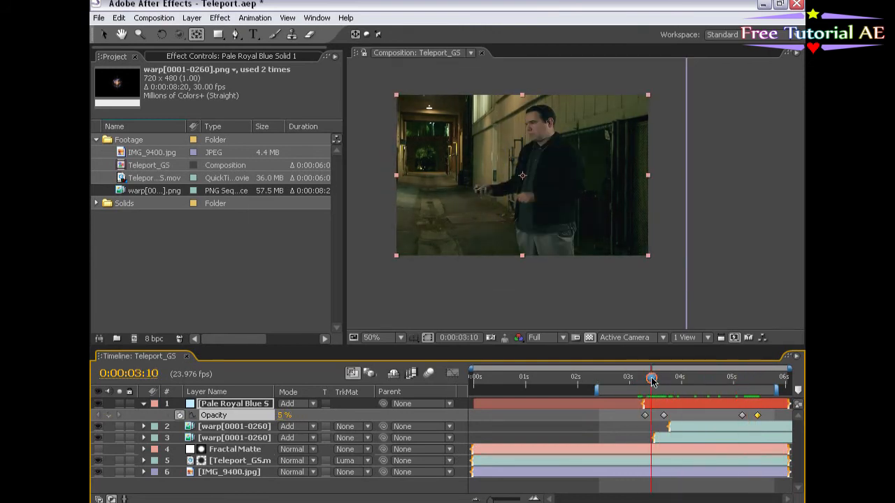
pyautogui.moveTo(663, 418); pyautogui.dragTo(660, 417)
pyautogui.moveTo(659, 378); pyautogui.dragTo(716, 378)
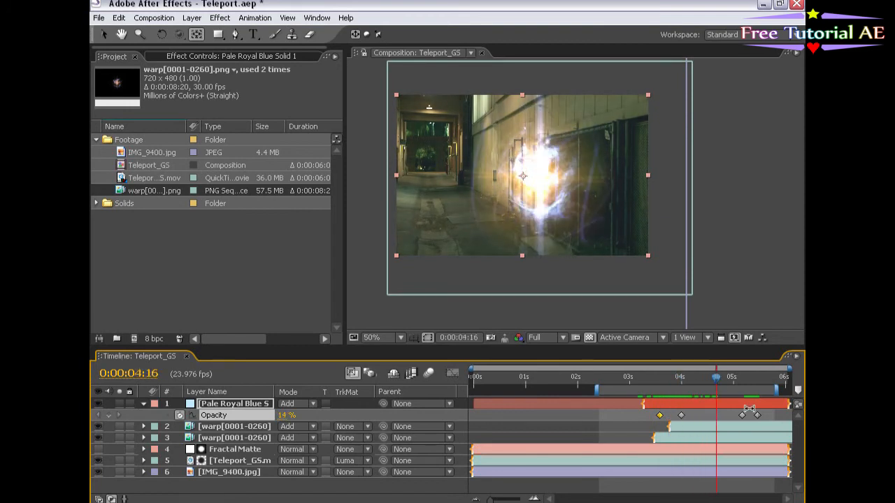
# Retime the pale blue solid's Opacity keyframes so the hold runs from about 0:00:04:07 to 0:00:04:18 and the fade-out ends around 0:00:05:15.
pyautogui.moveTo(682, 416); pyautogui.dragTo(696, 417)
pyautogui.moveTo(655, 378); pyautogui.dragTo(755, 386)
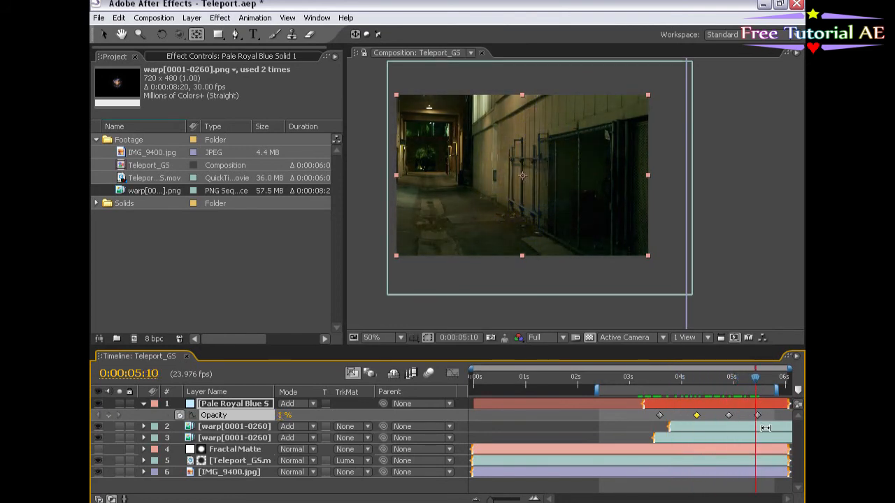
pyautogui.moveTo(757, 416); pyautogui.dragTo(762, 417)
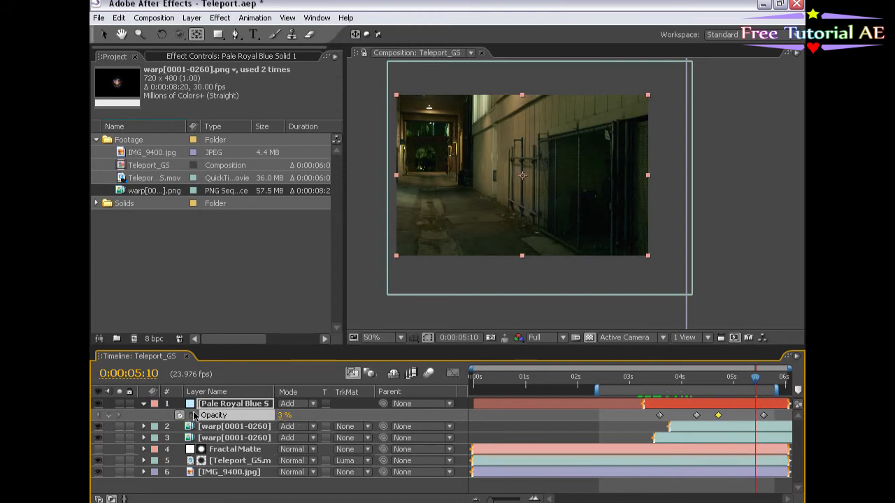
# Examine the pale blue solid's Opacity curve in the Graph Editor alongside the frame at 0:00:04:02.
pyautogui.click(452, 373)
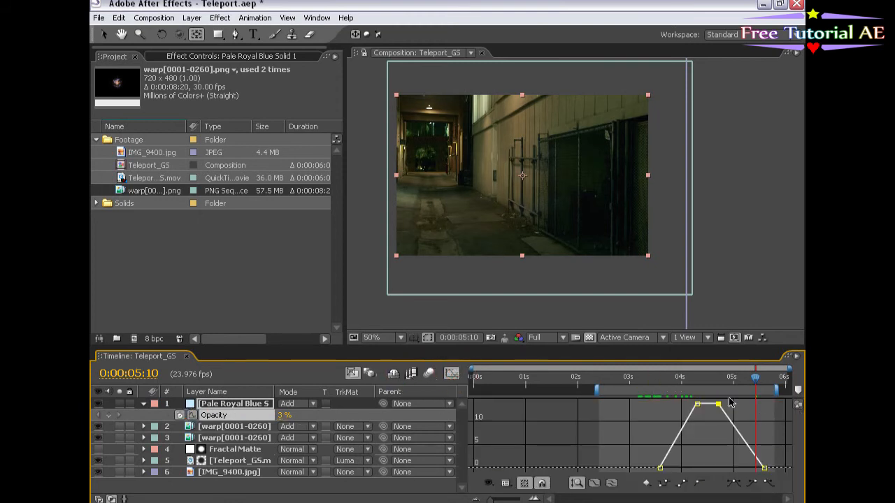
pyautogui.moveTo(646, 385); pyautogui.dragTo(683, 384)
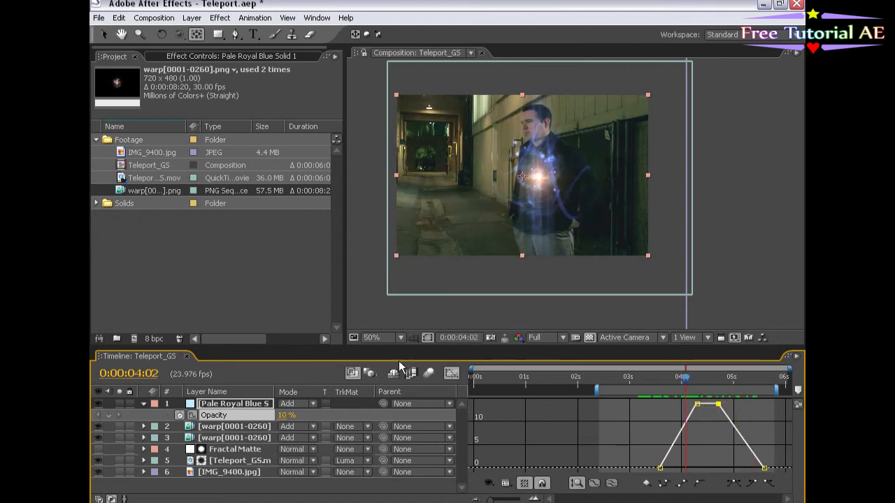
pyautogui.click(452, 374)
pyautogui.click(192, 417)
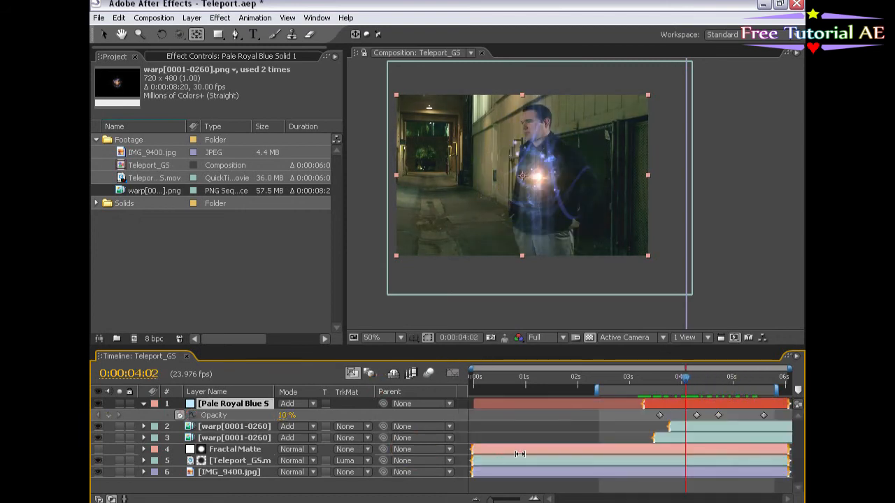
# Draw a large elliptical mask around the man on the pale blue solid and set its Mask Feather to 96 pixels.
pyautogui.press('v')
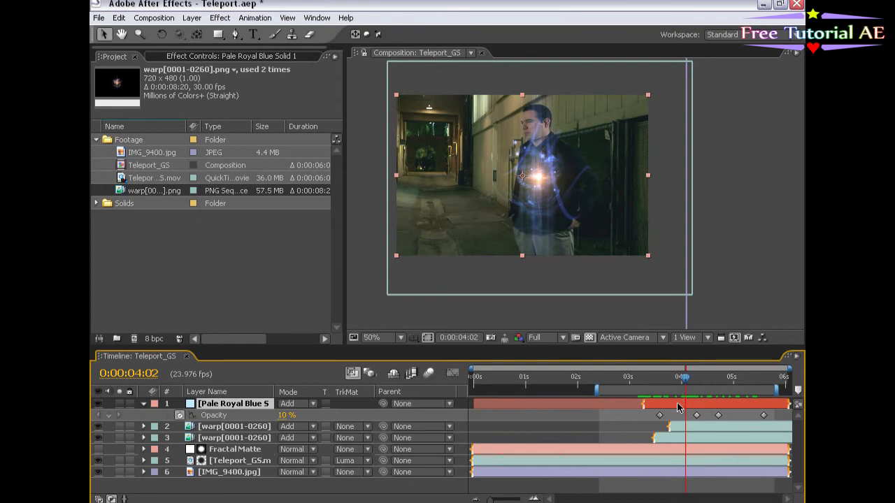
pyautogui.moveTo(218, 34); pyautogui.dragTo(257, 45)
pyautogui.moveTo(466, 90); pyautogui.dragTo(621, 277)
pyautogui.press('f')
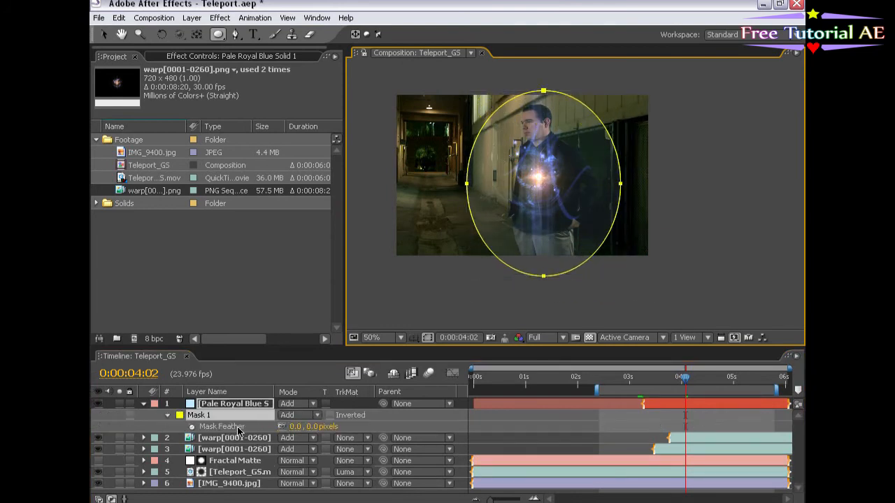
pyautogui.moveTo(311, 432); pyautogui.dragTo(377, 425)
pyautogui.press('v')
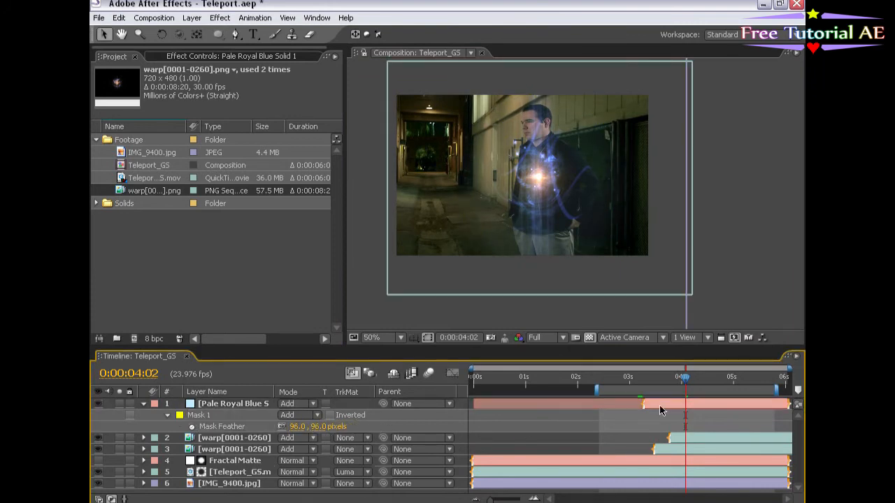
# Set the pale blue solid's Mask Expansion to 57 pixels.
pyautogui.click(665, 401)
pyautogui.press('m')
pyautogui.press('m')
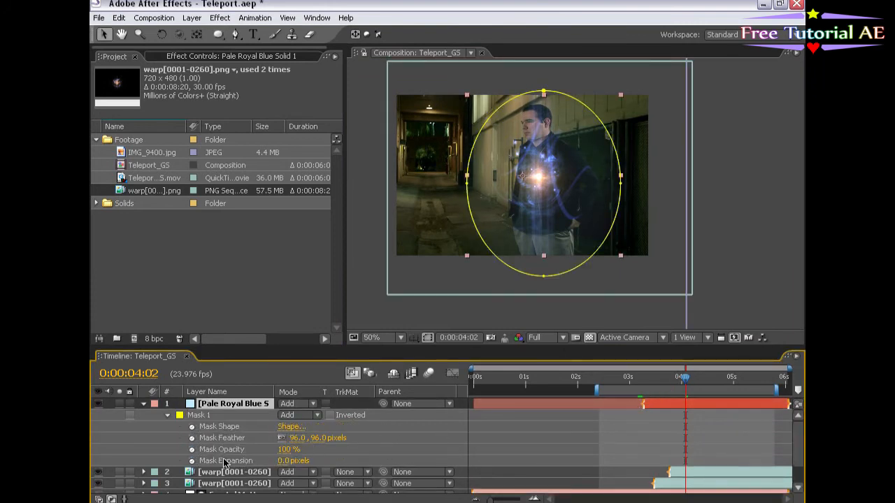
pyautogui.moveTo(282, 461); pyautogui.dragTo(334, 458)
# Raise the Opacity of the pale blue solid's second keyframe and check the glow at 0:00:04:04.
pyautogui.click(675, 408)
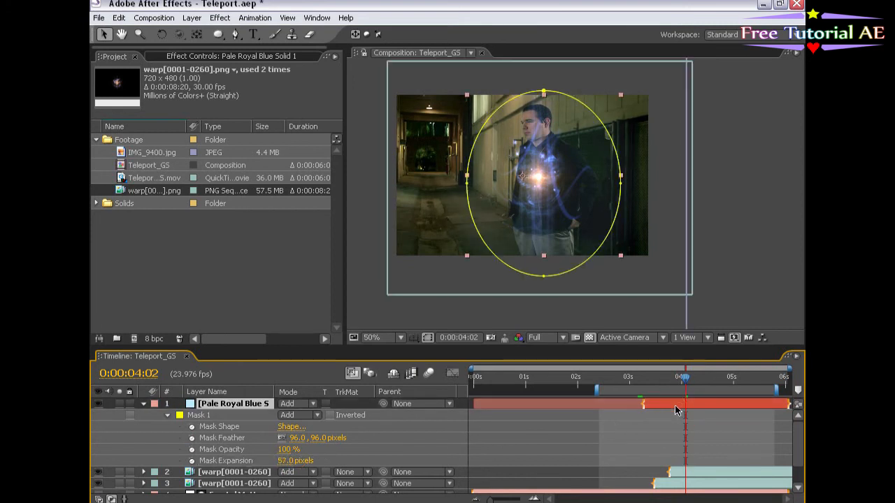
pyautogui.press('t')
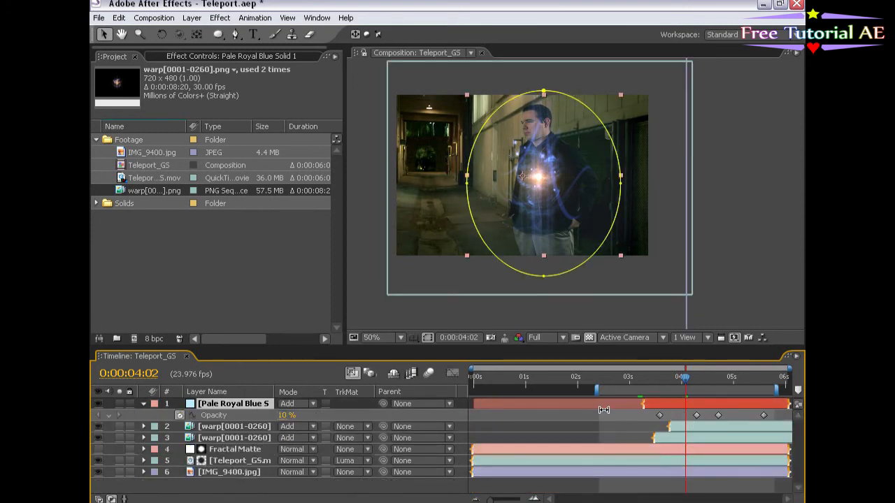
pyautogui.doubleClick(696, 416)
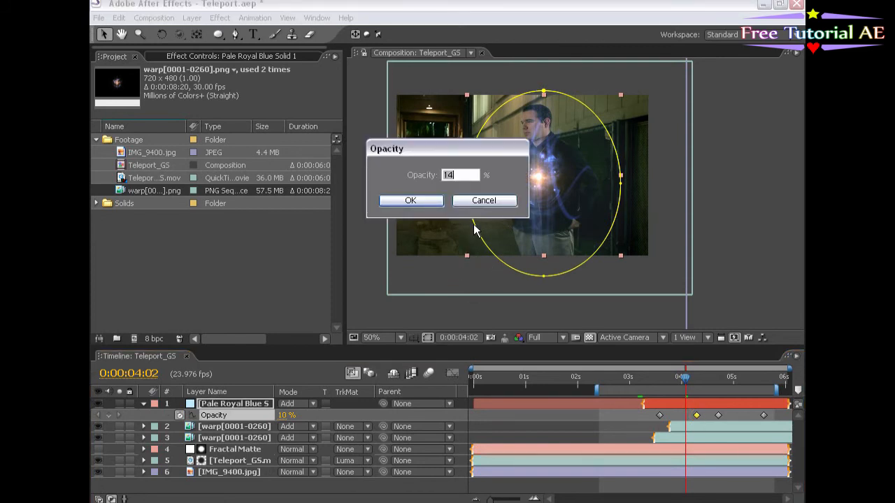
pyautogui.press('Return')
pyautogui.click(638, 420)
pyautogui.moveTo(683, 385)
pyautogui.mouseDown()
pyautogui.moveTo(675, 384)
pyautogui.moveTo(729, 384)
pyautogui.moveTo(688, 383)
pyautogui.mouseUp()
# Increase the Mask Feather of the pale blue solid's ellipse to 241 pixels.
pyautogui.click(443, 412)
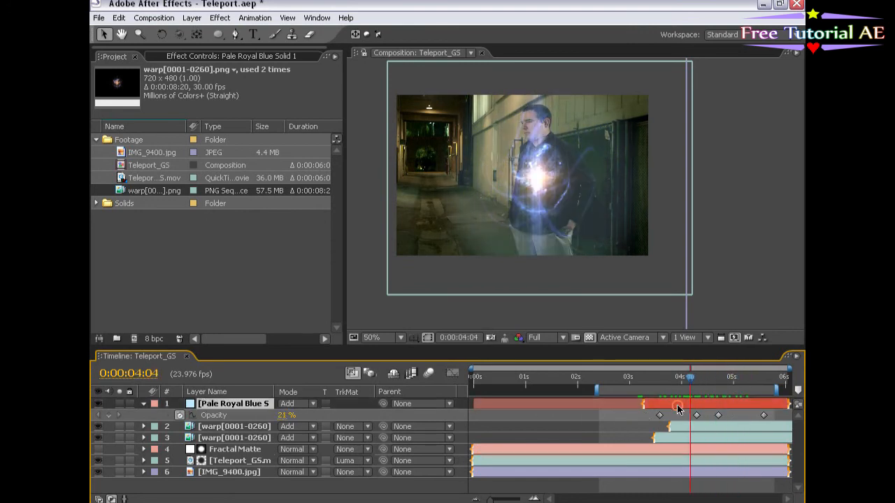
pyautogui.press('f')
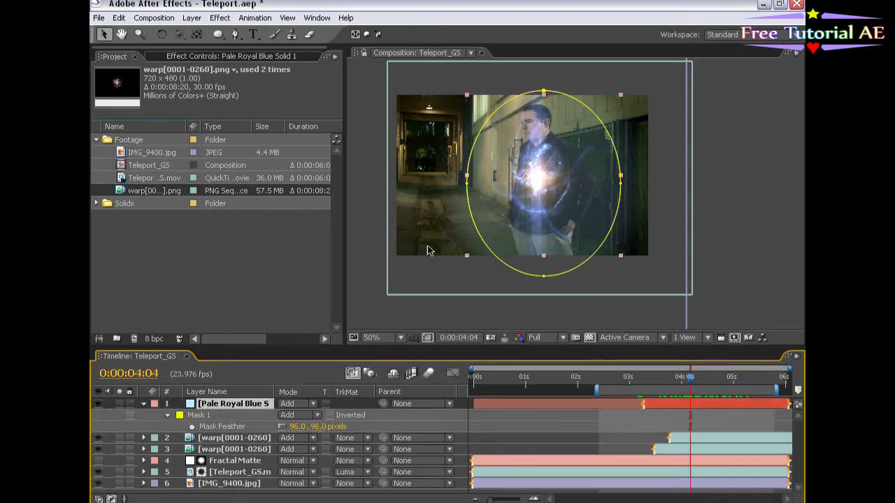
pyautogui.moveTo(318, 427); pyautogui.dragTo(413, 423)
pyautogui.click(583, 430)
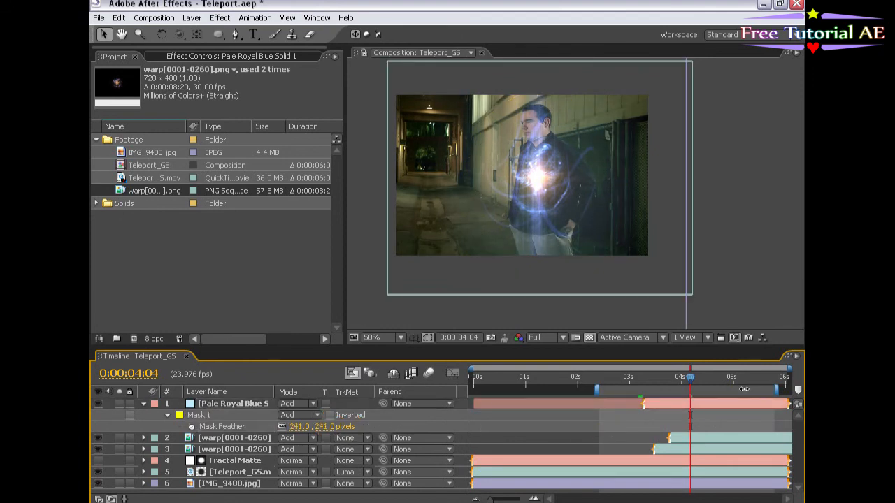
# Extend the work area back to the composition's start and RAM preview the teleport effect at 100% in the maximized composition view.
pyautogui.moveTo(690, 379); pyautogui.dragTo(711, 382)
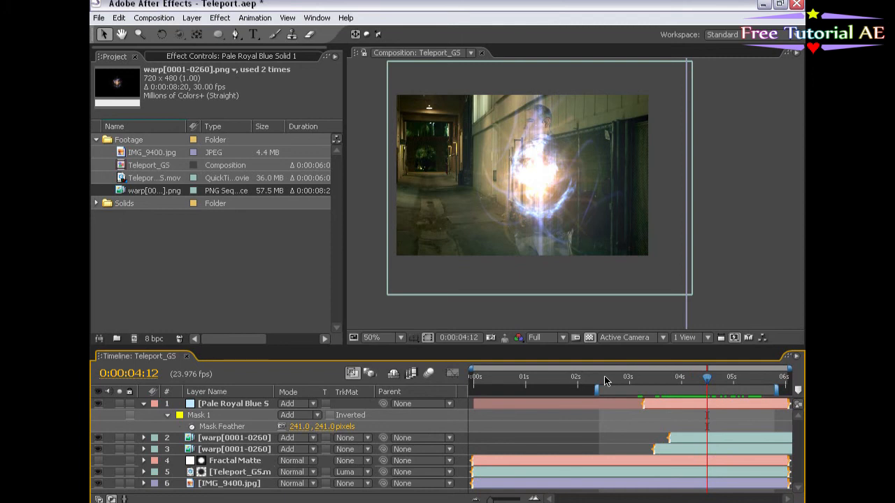
pyautogui.moveTo(596, 392); pyautogui.dragTo(471, 391)
pyautogui.scroll(1, 534, 151)
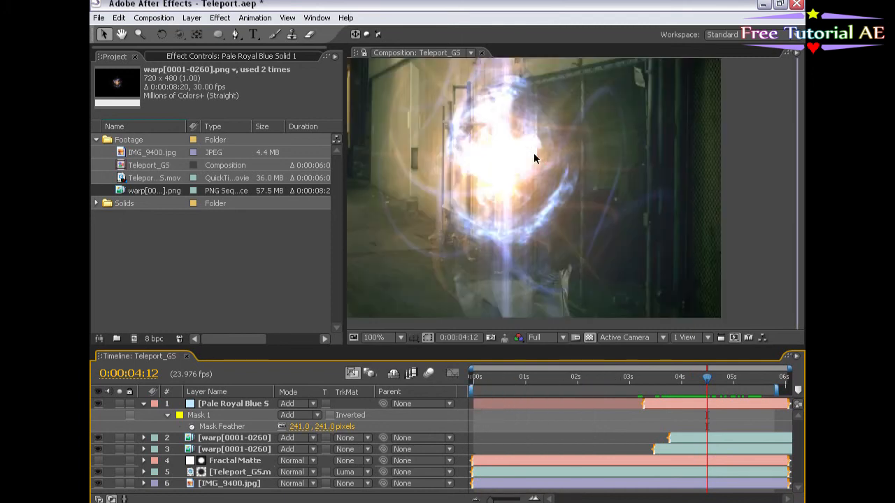
pyautogui.press('`')
pyautogui.moveTo(419, 228); pyautogui.dragTo(503, 252)
pyautogui.press('KP_0')
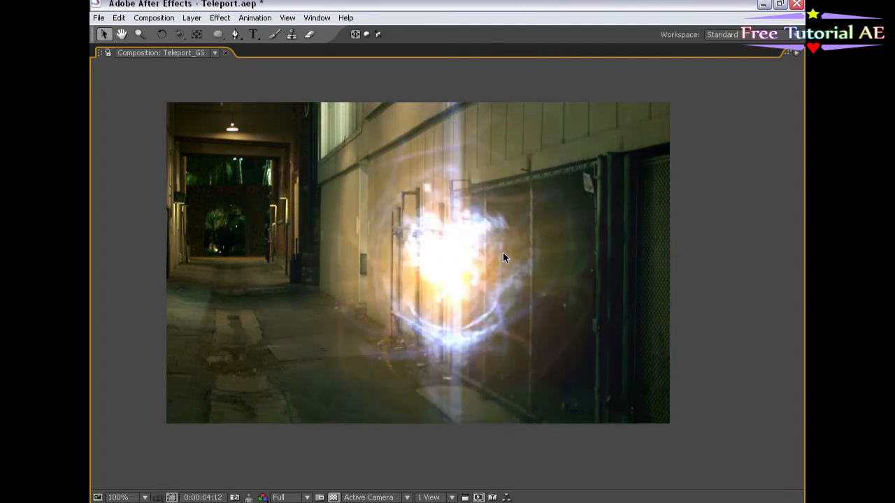
pyautogui.press('`')
# Set Keylight's Clip White to 47 on the Teleport_GS.mov layer, judging the key at 0:00:02:06.
pyautogui.moveTo(582, 378); pyautogui.dragTo(589, 379)
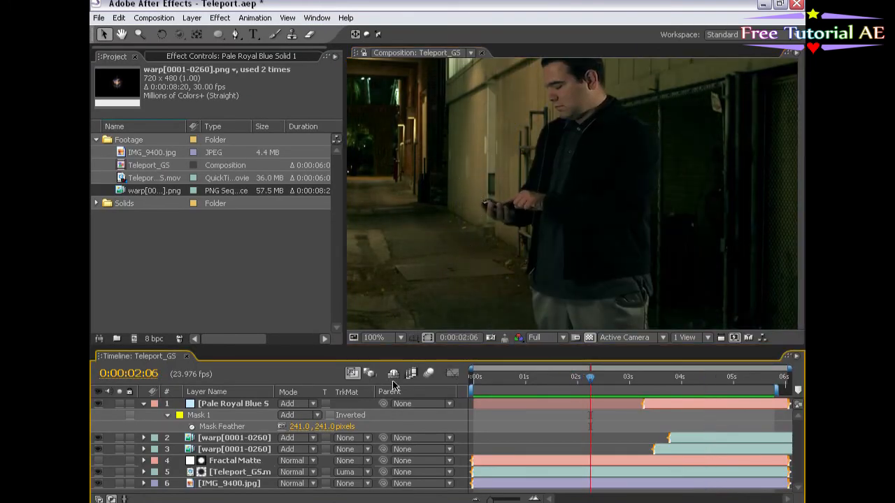
pyautogui.click(231, 472)
pyautogui.click(200, 53)
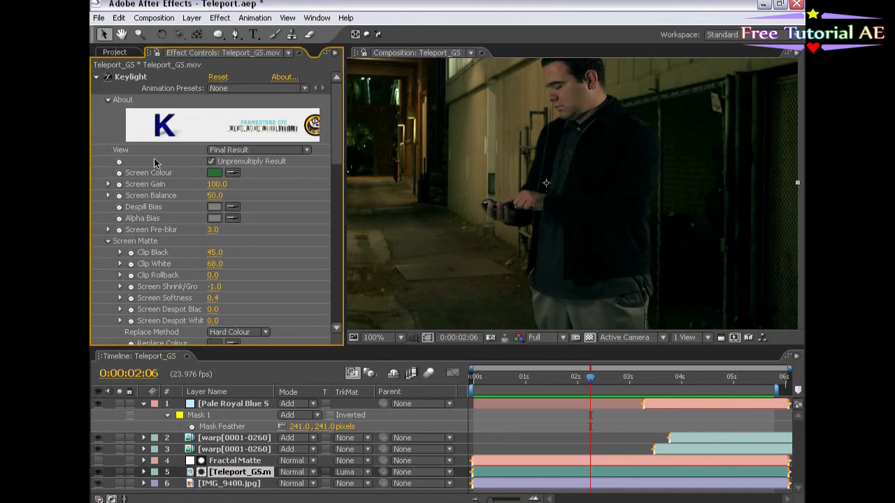
pyautogui.moveTo(215, 265)
pyautogui.mouseDown()
pyautogui.moveTo(232, 265)
pyautogui.moveTo(209, 271)
pyautogui.mouseUp()
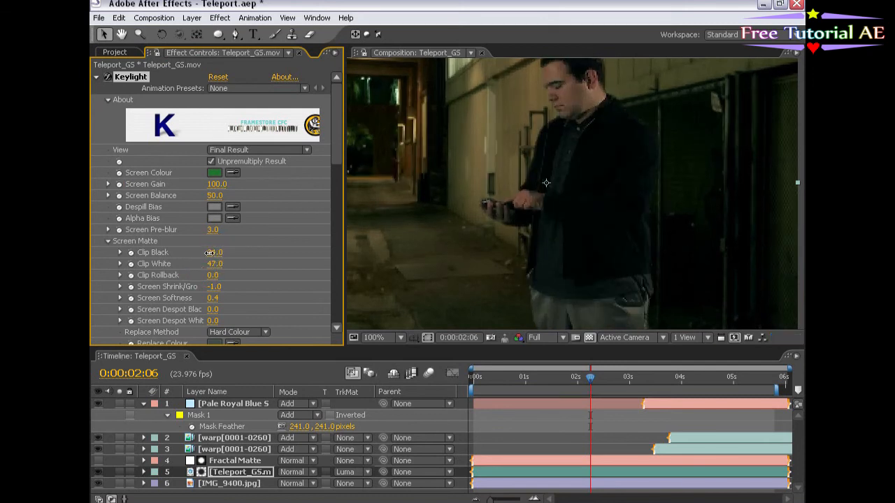
# Set Keylight's Clip Black to 25 on the Teleport_GS.mov layer.
pyautogui.moveTo(192, 253); pyautogui.dragTo(196, 254)
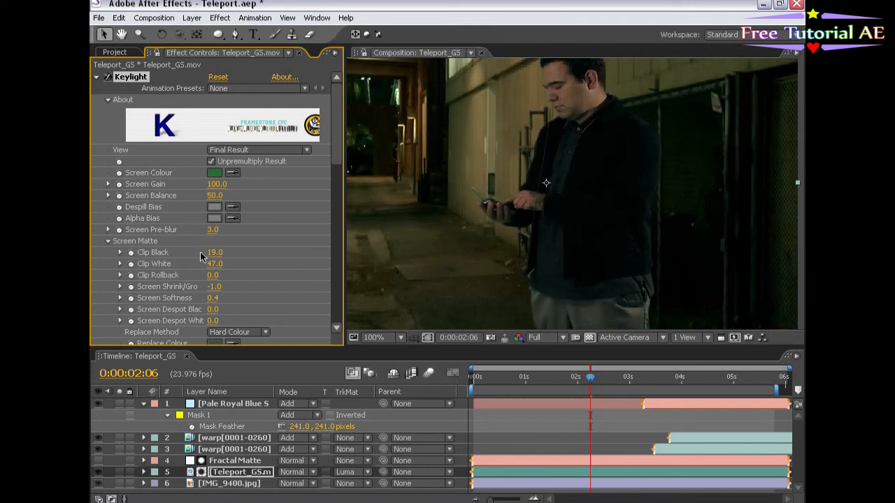
pyautogui.scroll(-1, 540, 268)
pyautogui.scroll(1, 537, 263)
pyautogui.moveTo(219, 250); pyautogui.dragTo(221, 250)
pyautogui.click(225, 255)
pyautogui.write('25')
pyautogui.press('Return')
pyautogui.scroll(-2, 502, 260)
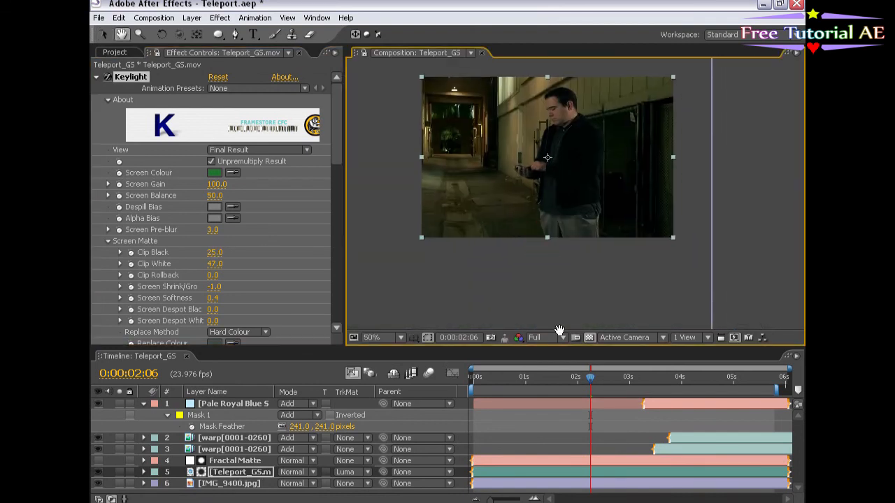